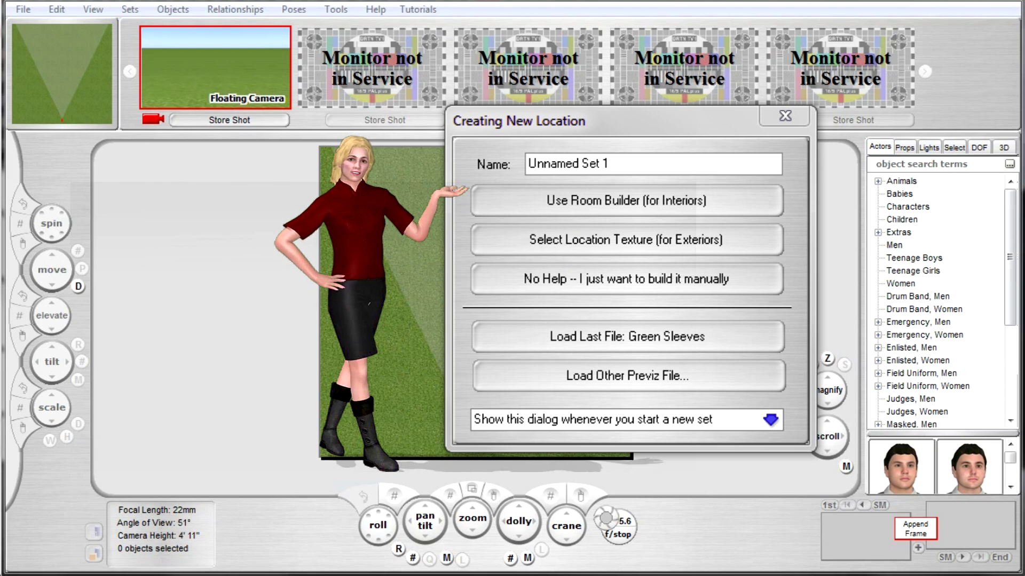
# Open the Sets menu over the empty grass exterior set.
pyautogui.click(129, 9)
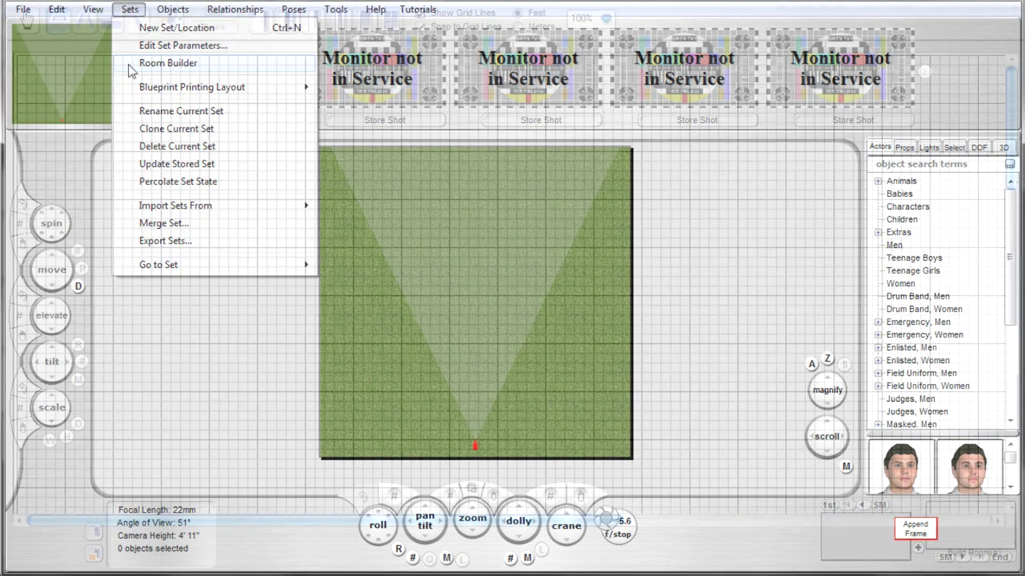
# Choose Room Builder from the Sets menu to bring up the floor-plan grid.
pyautogui.click(132, 66)
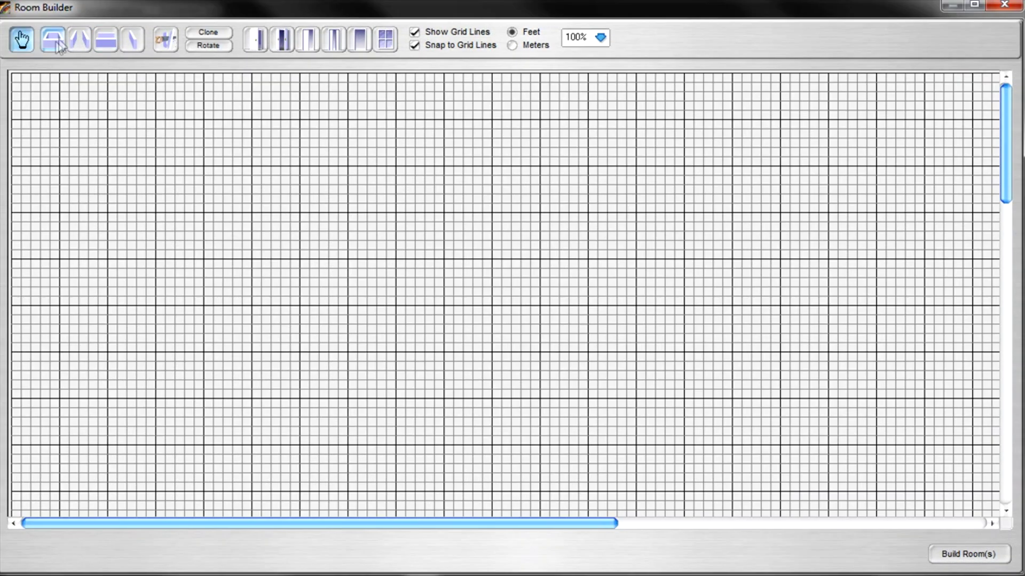
pyautogui.click(54, 41)
pyautogui.moveTo(353, 126)
pyautogui.mouseDown()
pyautogui.moveTo(463, 284)
pyautogui.moveTo(597, 405)
pyautogui.moveTo(682, 440)
pyautogui.mouseUp()
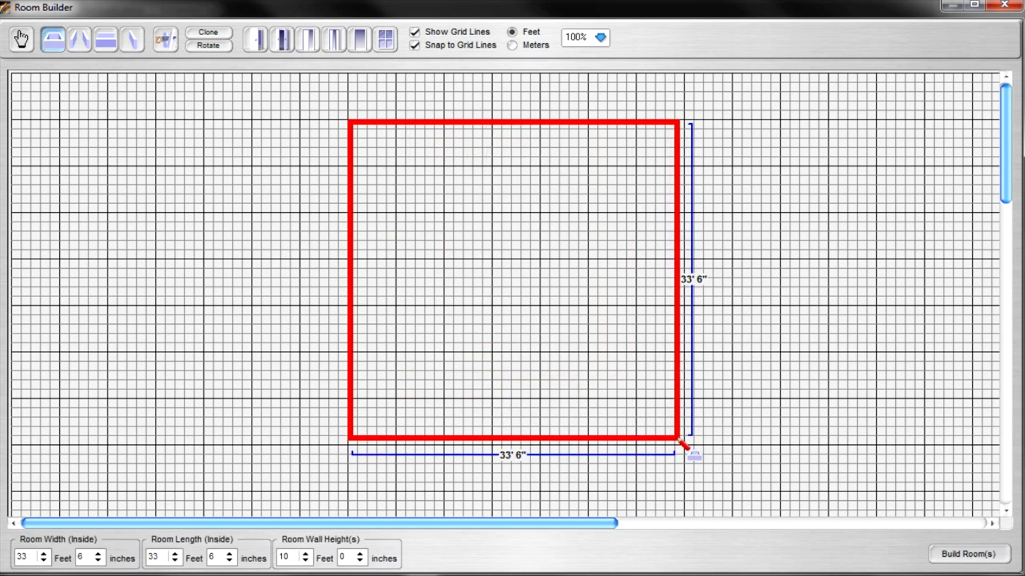
pyautogui.moveTo(680, 439); pyautogui.dragTo(682, 439)
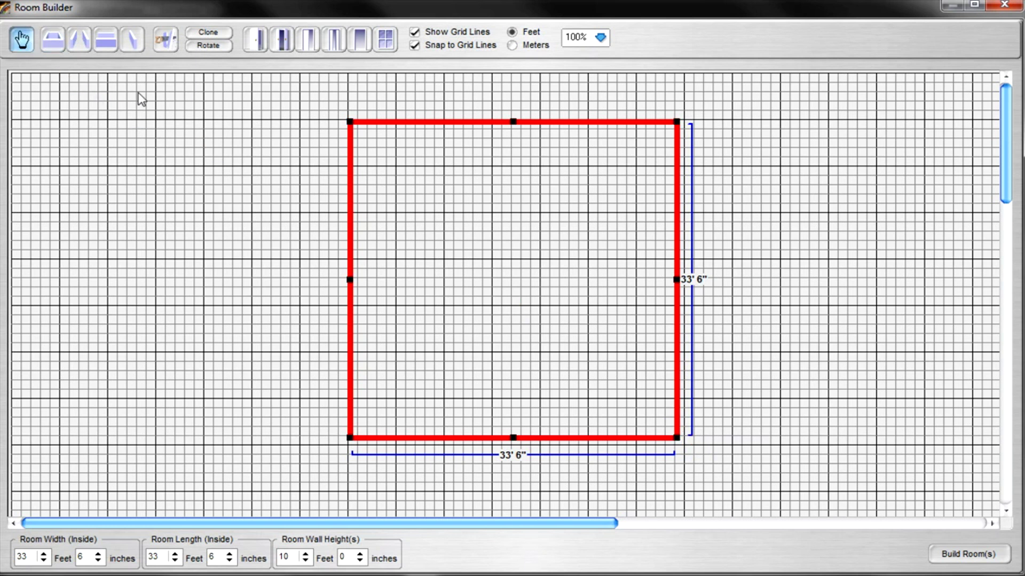
pyautogui.moveTo(323, 116); pyautogui.dragTo(728, 464)
pyautogui.press('Delete')
pyautogui.click(50, 44)
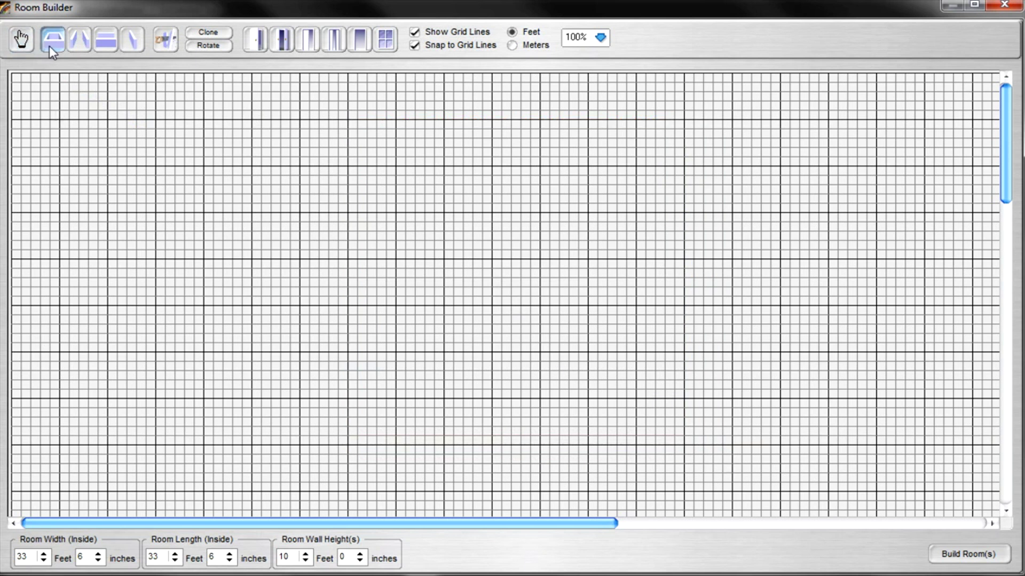
# Draw a tall narrow room left of centre and a long narrow horizontal room.
pyautogui.click(72, 35)
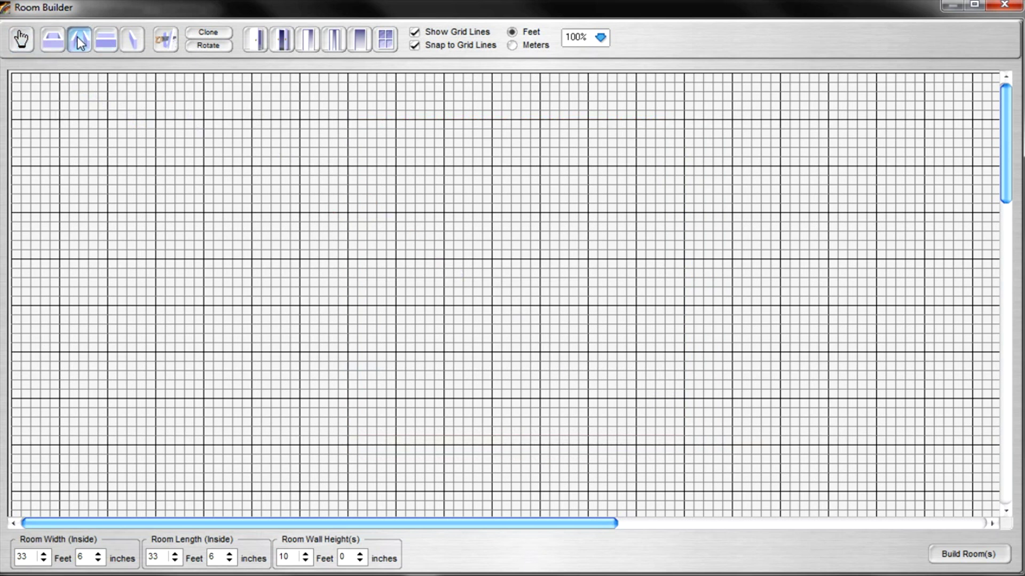
pyautogui.moveTo(349, 169); pyautogui.dragTo(398, 444)
pyautogui.click(108, 43)
pyautogui.moveTo(447, 262); pyautogui.dragTo(827, 309)
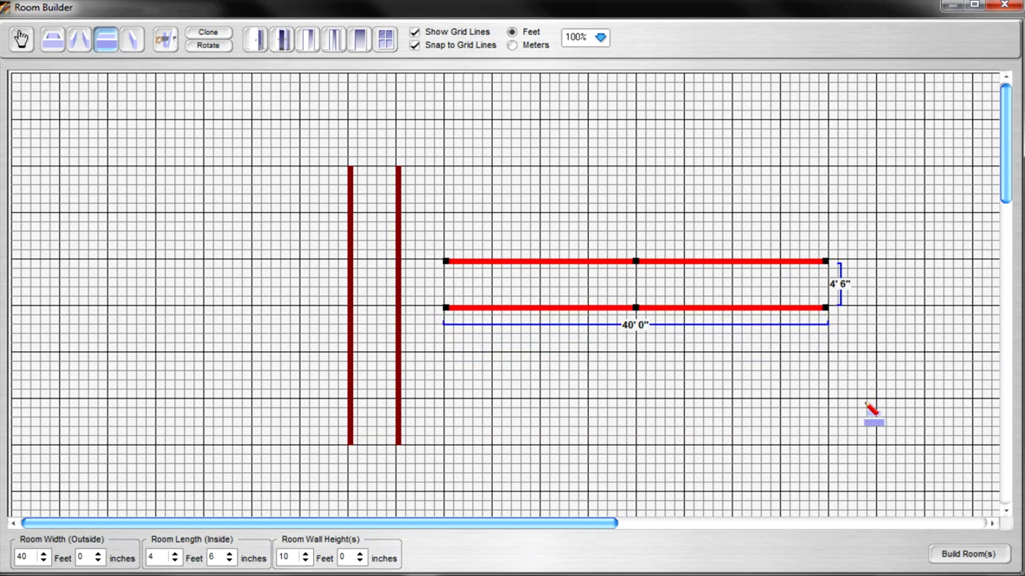
# Draw a 76-foot wall along the top and 30-foot walls down both sides.
pyautogui.click(132, 41)
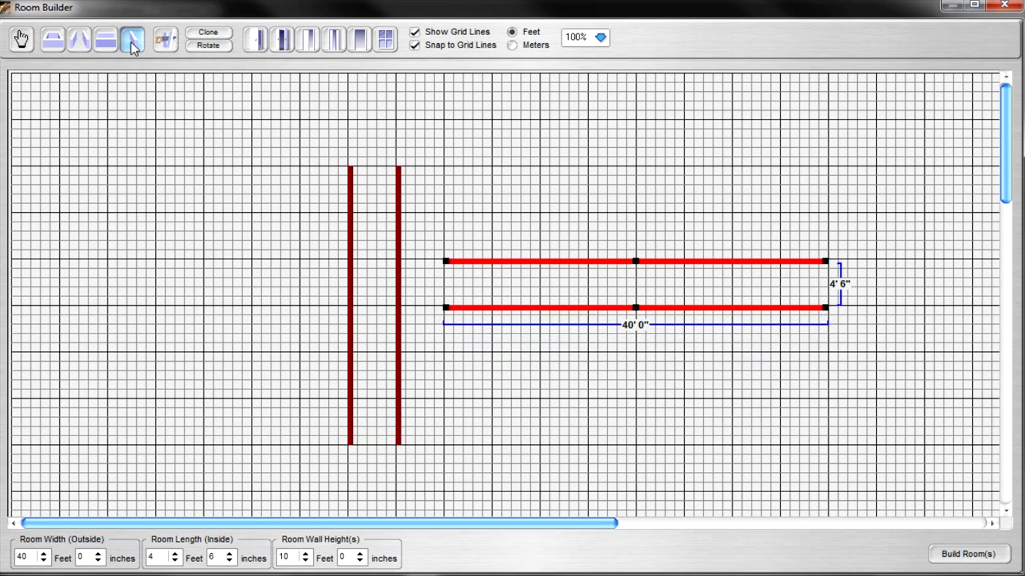
pyautogui.moveTo(152, 122)
pyautogui.mouseDown()
pyautogui.moveTo(560, 159)
pyautogui.moveTo(878, 155)
pyautogui.mouseUp()
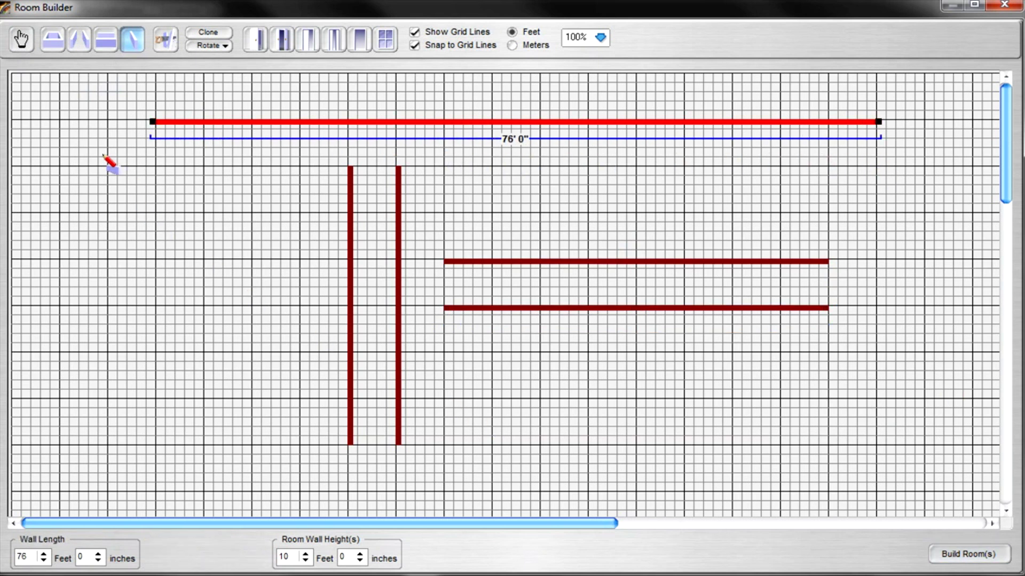
pyautogui.moveTo(110, 168); pyautogui.dragTo(109, 447)
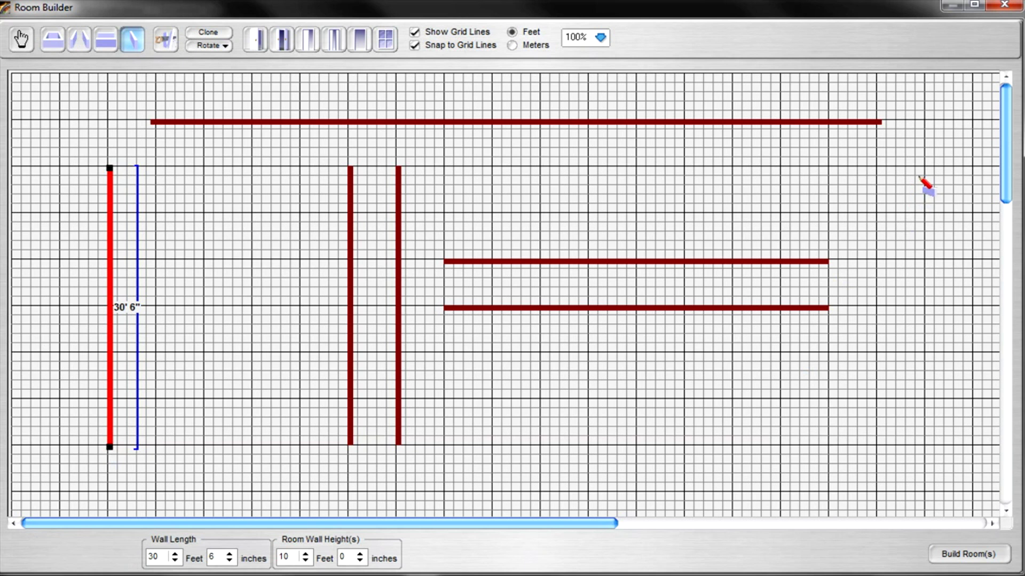
pyautogui.moveTo(927, 167); pyautogui.dragTo(939, 444)
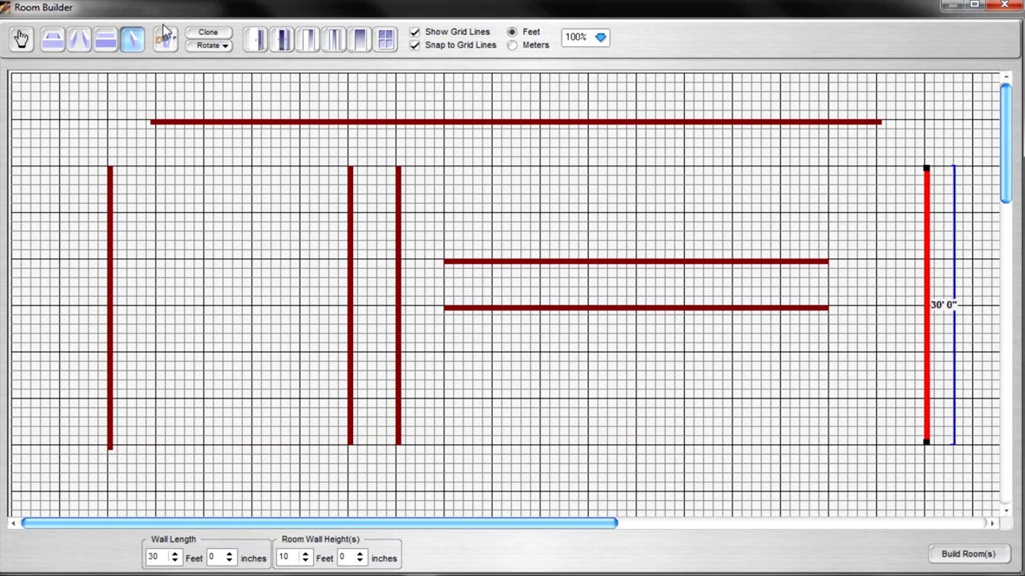
# Add windows to the left and top walls, delete the top wall, then select all walls.
pyautogui.click(172, 46)
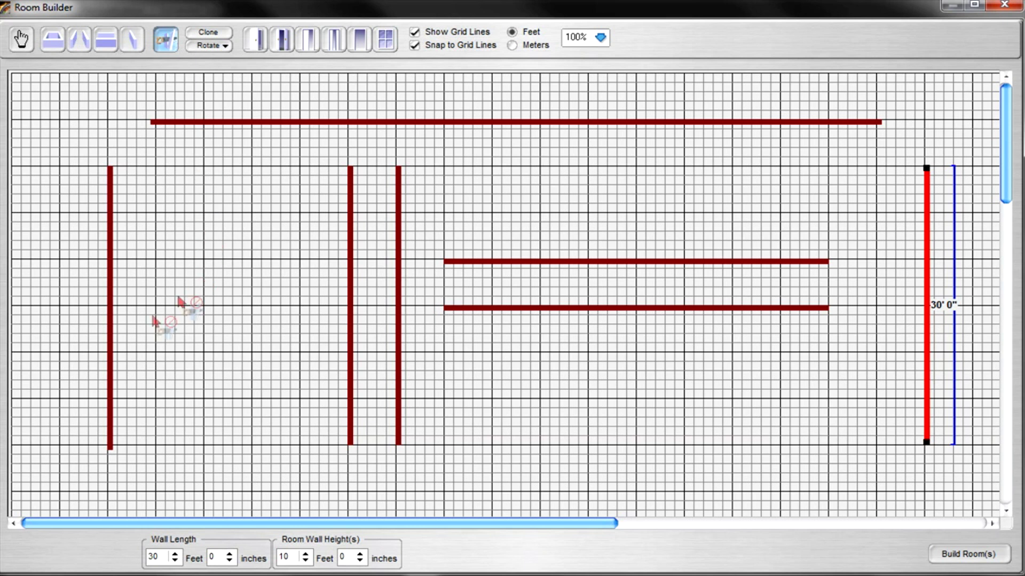
pyautogui.click(109, 321)
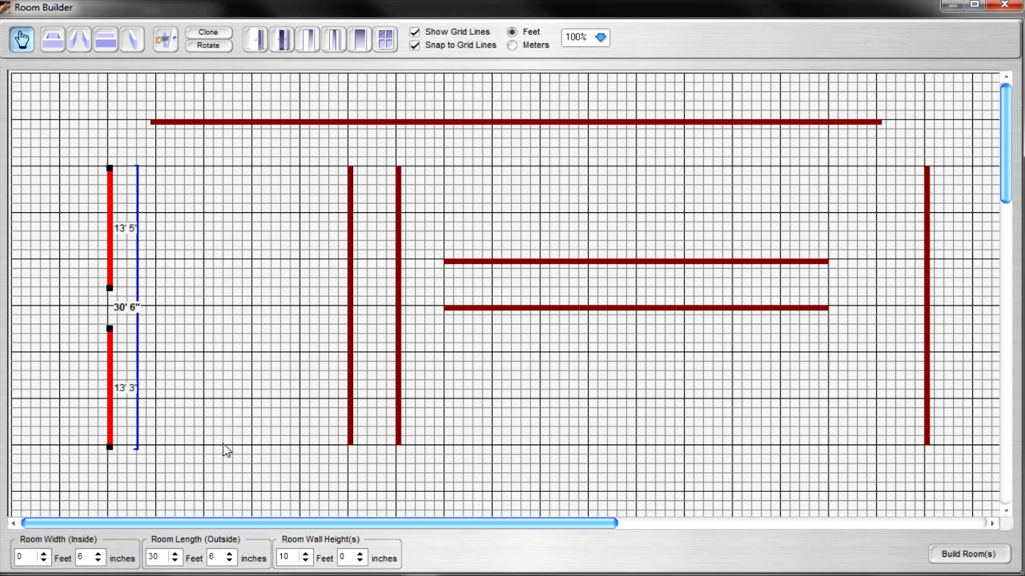
pyautogui.click(478, 124)
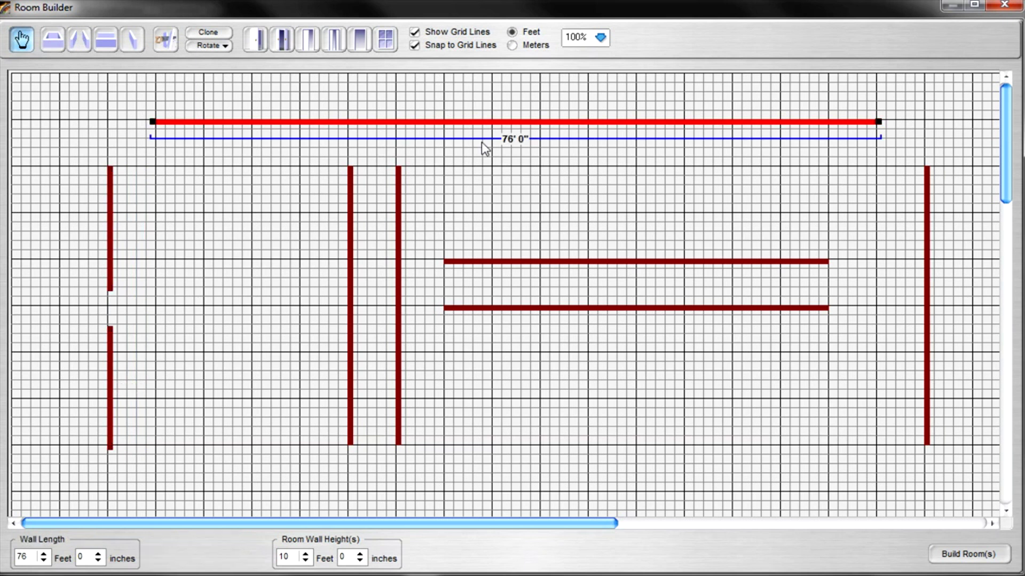
pyautogui.click(160, 44)
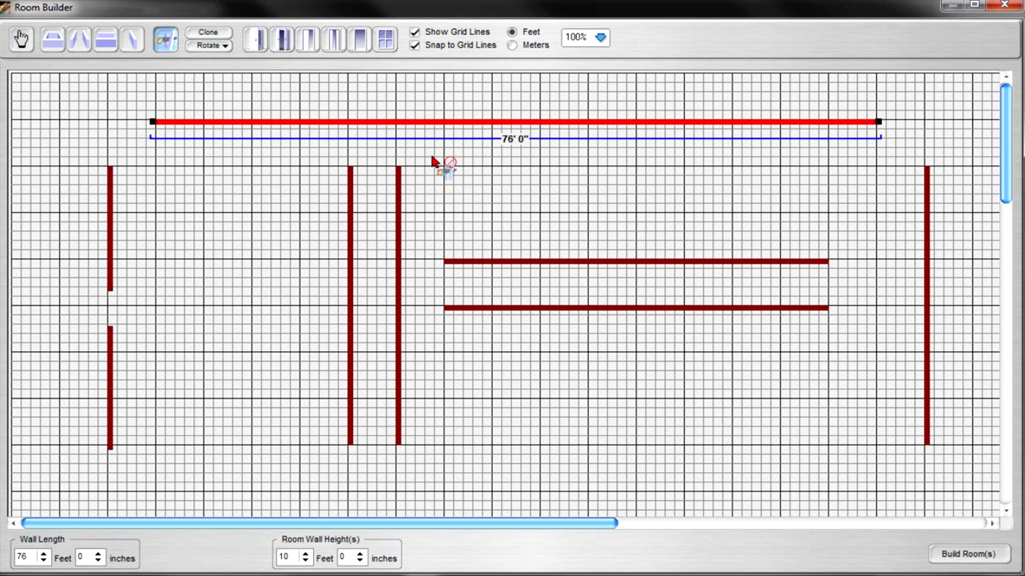
pyautogui.click(469, 122)
pyautogui.moveTo(466, 123); pyautogui.dragTo(494, 130)
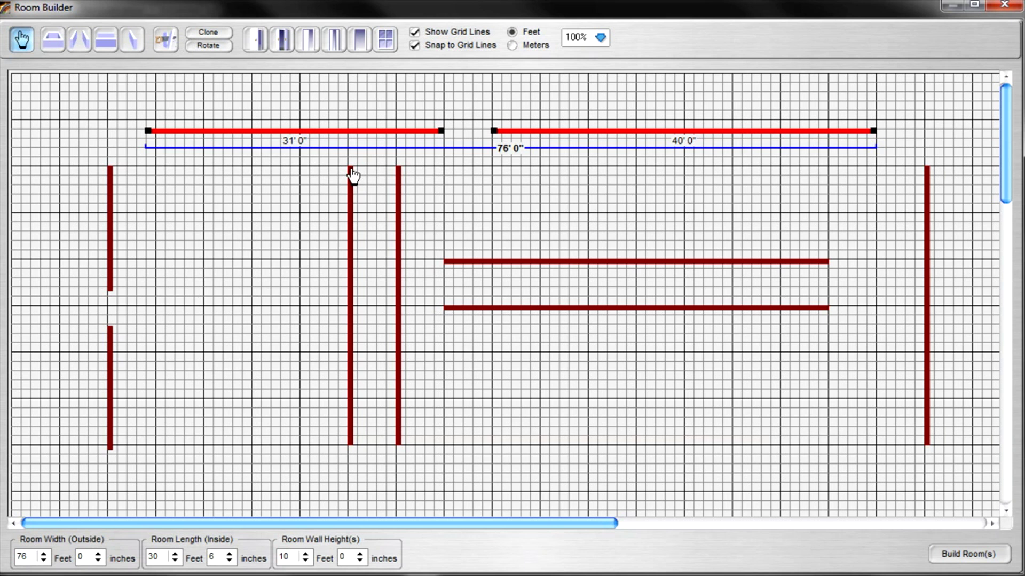
pyautogui.press('Delete')
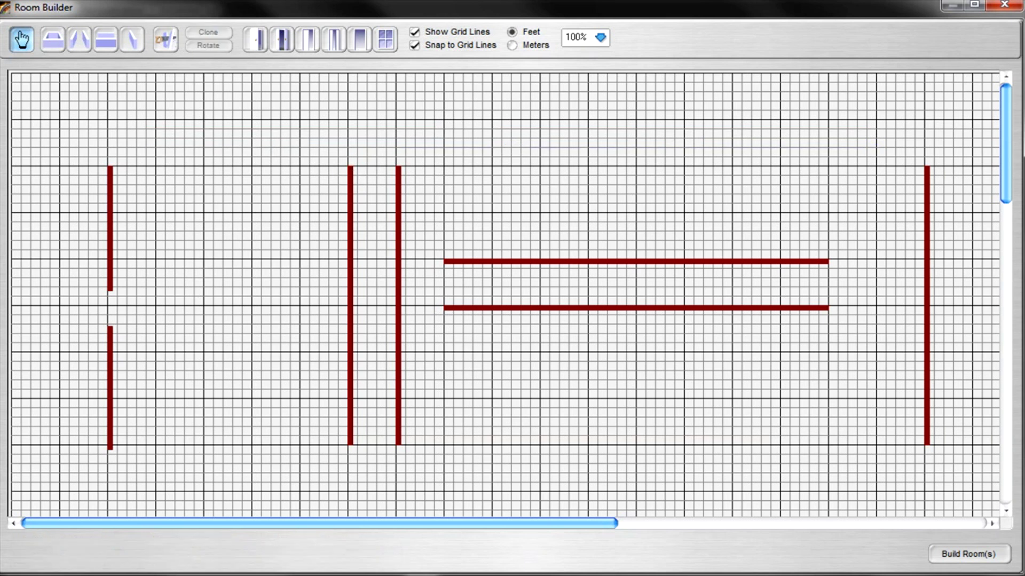
pyautogui.moveTo(40, 109)
pyautogui.mouseDown()
pyautogui.moveTo(891, 423)
pyautogui.moveTo(962, 516)
pyautogui.mouseUp()
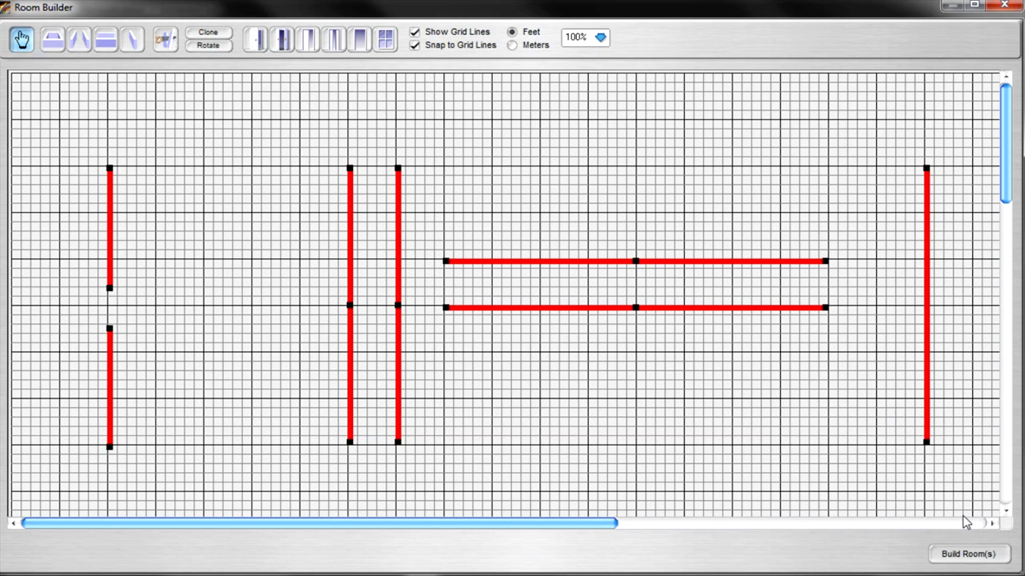
# Delete the selected walls and draw one 66-foot horizontal wall across the grid.
pyautogui.press('Delete')
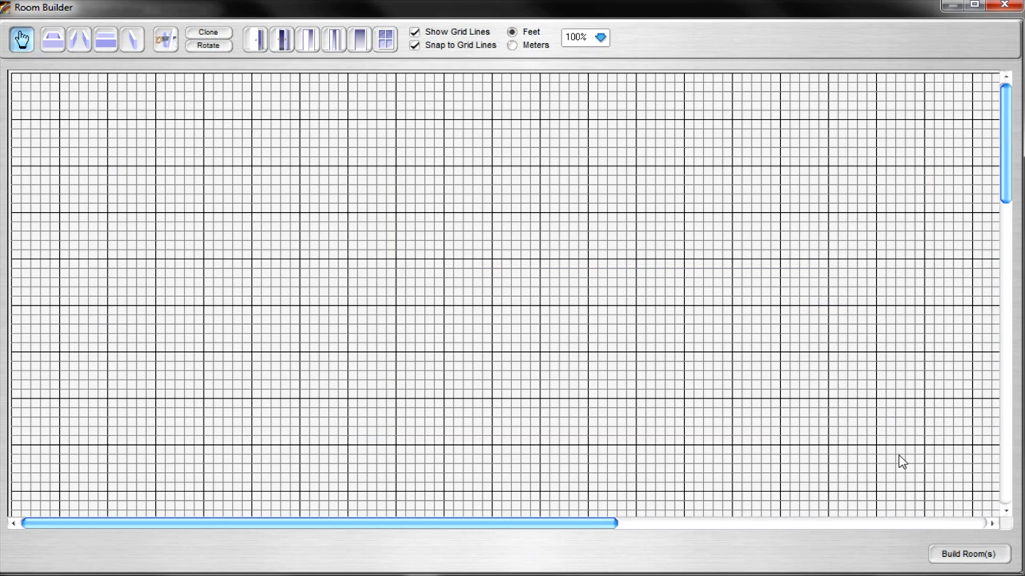
pyautogui.click(135, 50)
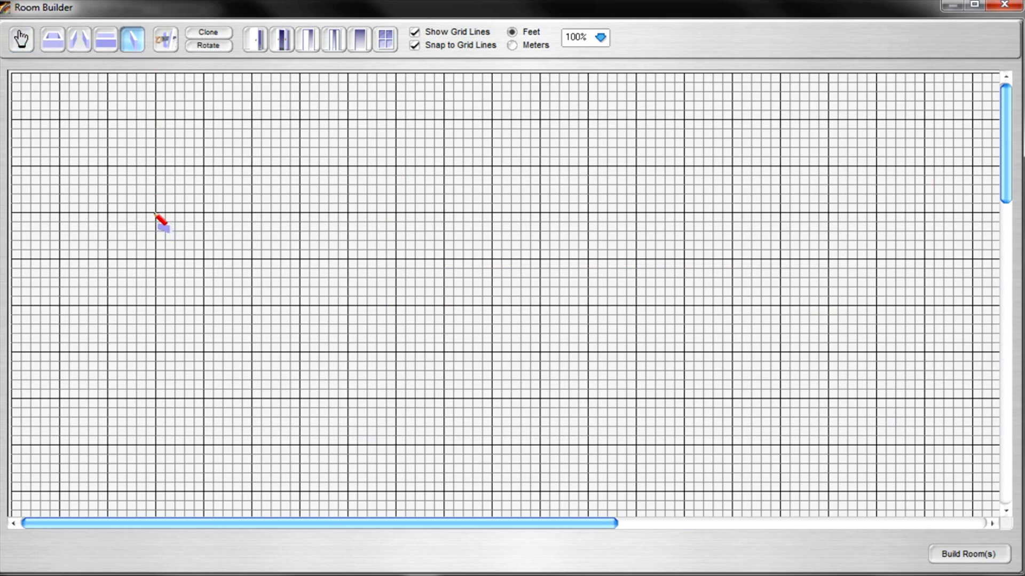
pyautogui.moveTo(155, 215)
pyautogui.mouseDown()
pyautogui.moveTo(530, 258)
pyautogui.moveTo(797, 270)
pyautogui.moveTo(784, 265)
pyautogui.mouseUp()
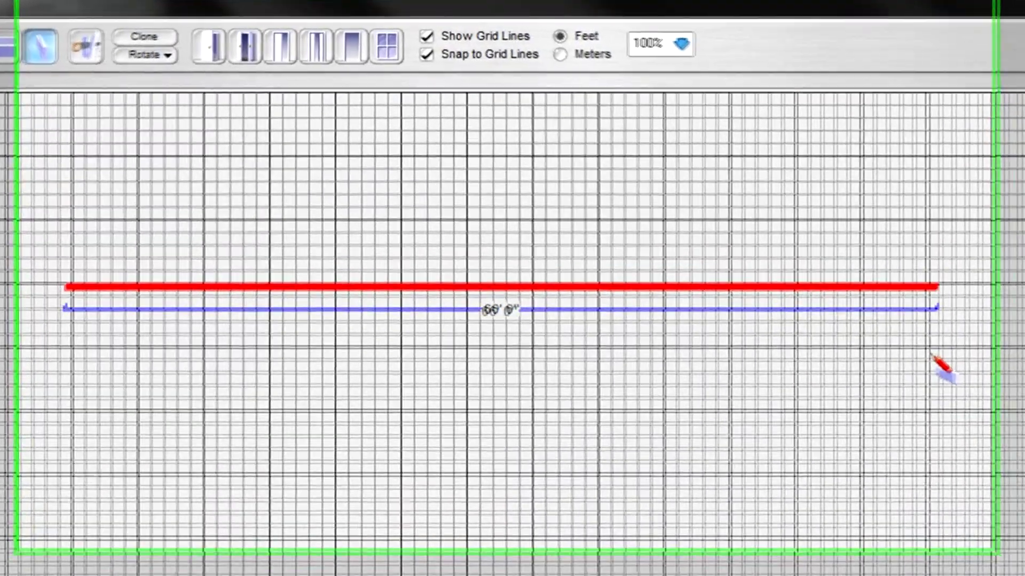
pyautogui.moveTo(932, 357); pyautogui.dragTo(929, 353)
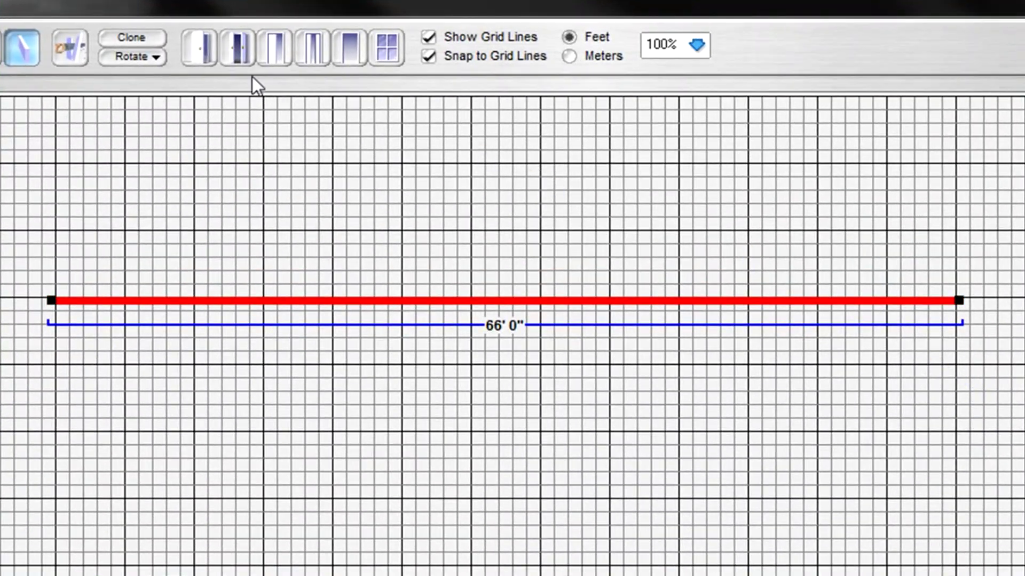
# Place a single door near the wall's left end, flipped to hinge right and swing below.
pyautogui.click(208, 55)
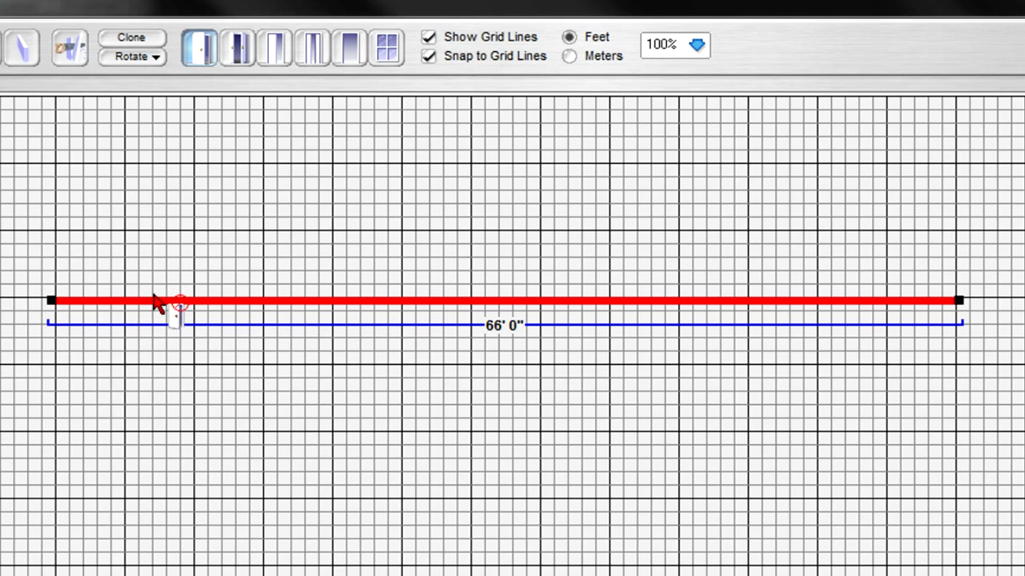
pyautogui.click(158, 311)
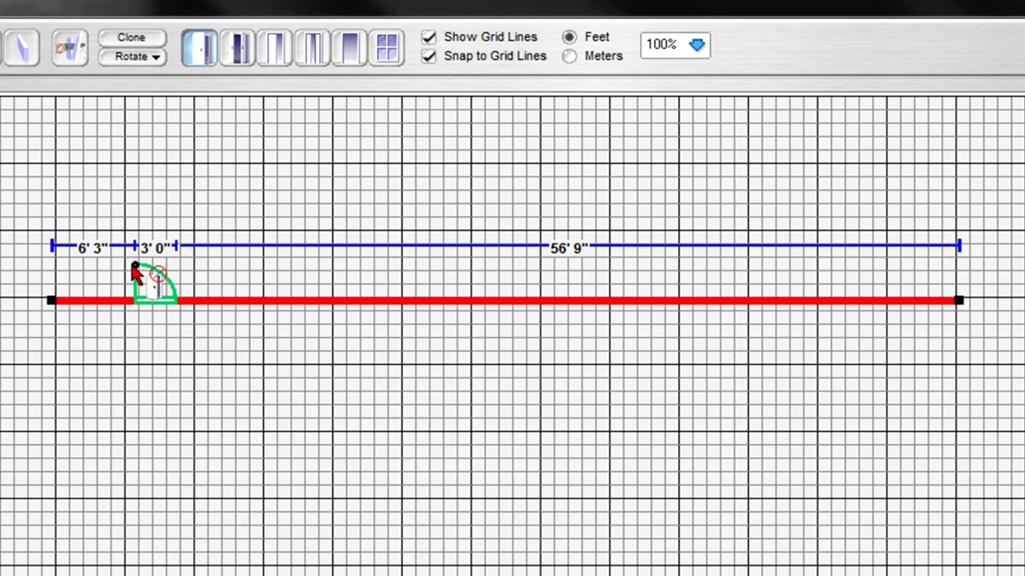
pyautogui.moveTo(135, 265); pyautogui.dragTo(172, 304)
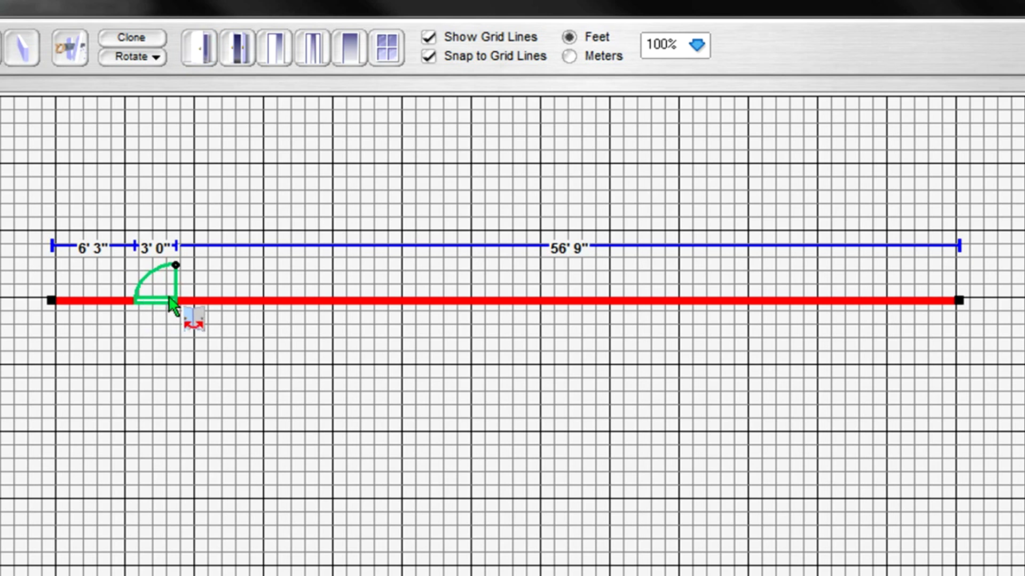
pyautogui.click(178, 271)
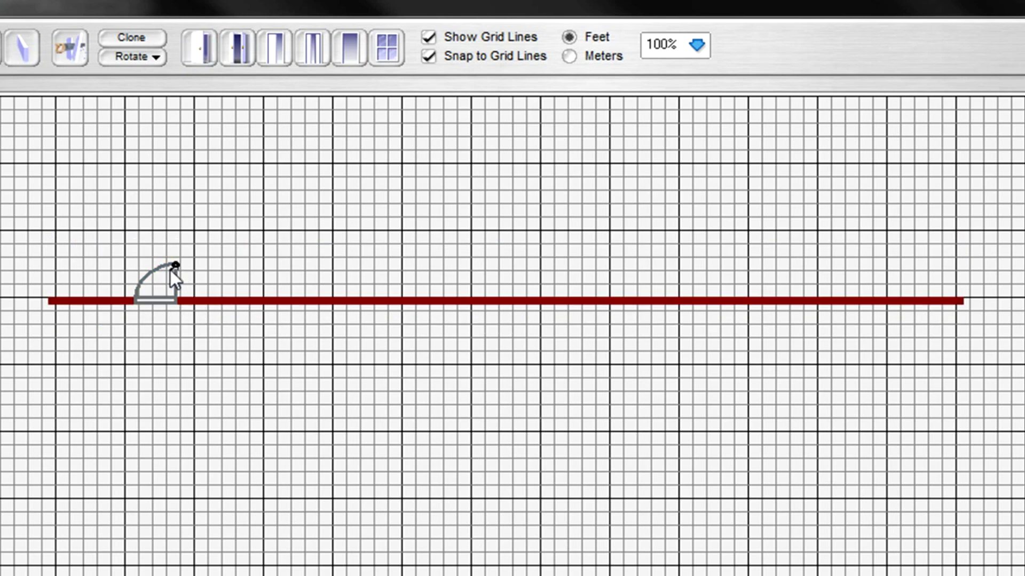
pyautogui.click(172, 268)
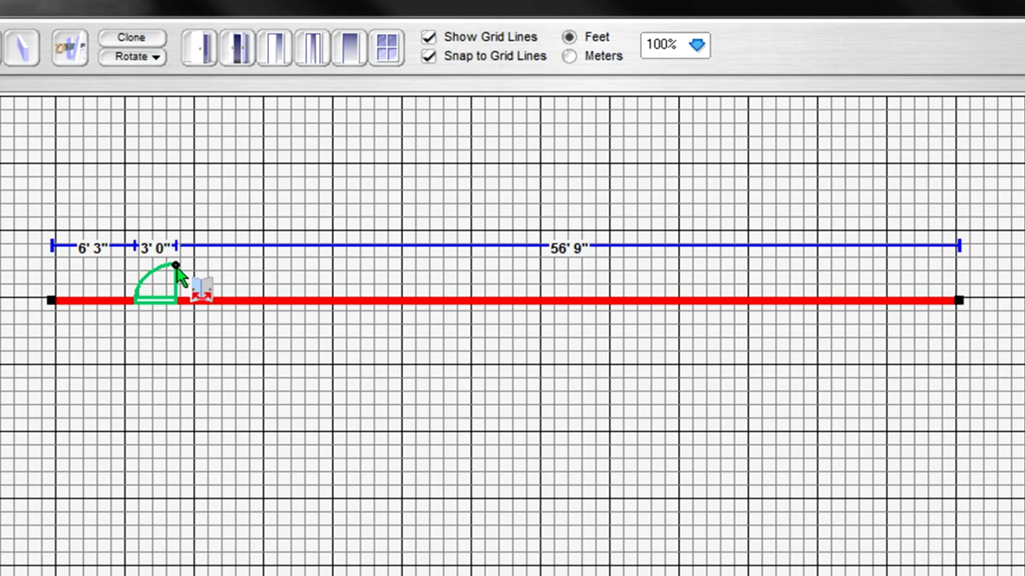
pyautogui.moveTo(176, 270)
pyautogui.mouseDown()
pyautogui.moveTo(151, 275)
pyautogui.moveTo(181, 277)
pyautogui.moveTo(180, 328)
pyautogui.moveTo(183, 292)
pyautogui.moveTo(178, 327)
pyautogui.moveTo(144, 328)
pyautogui.moveTo(165, 280)
pyautogui.moveTo(183, 290)
pyautogui.moveTo(183, 316)
pyautogui.moveTo(145, 331)
pyautogui.mouseUp()
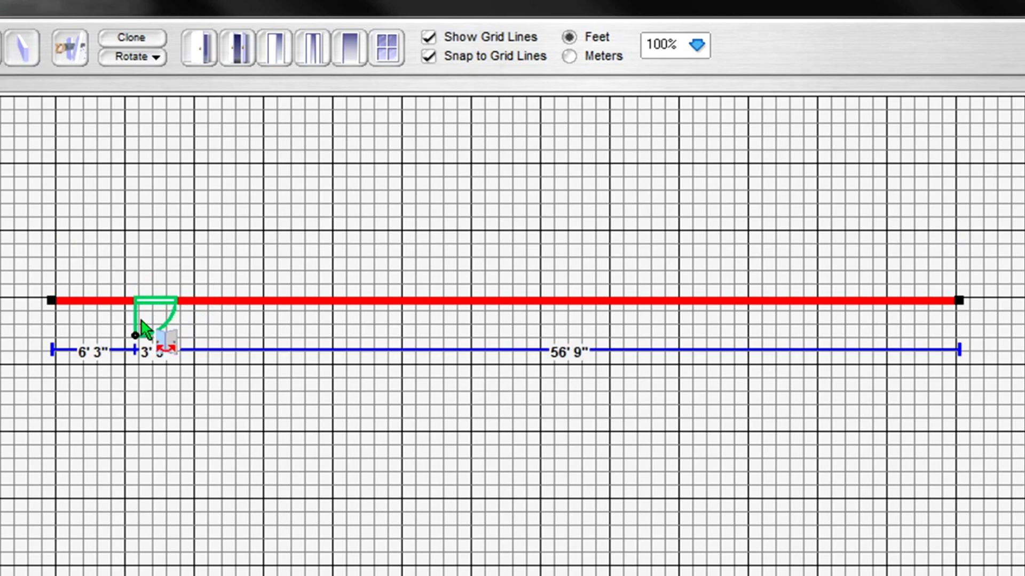
# Add a double door on the wall and a 6'8" opening further along.
pyautogui.moveTo(245, 47); pyautogui.dragTo(272, 307)
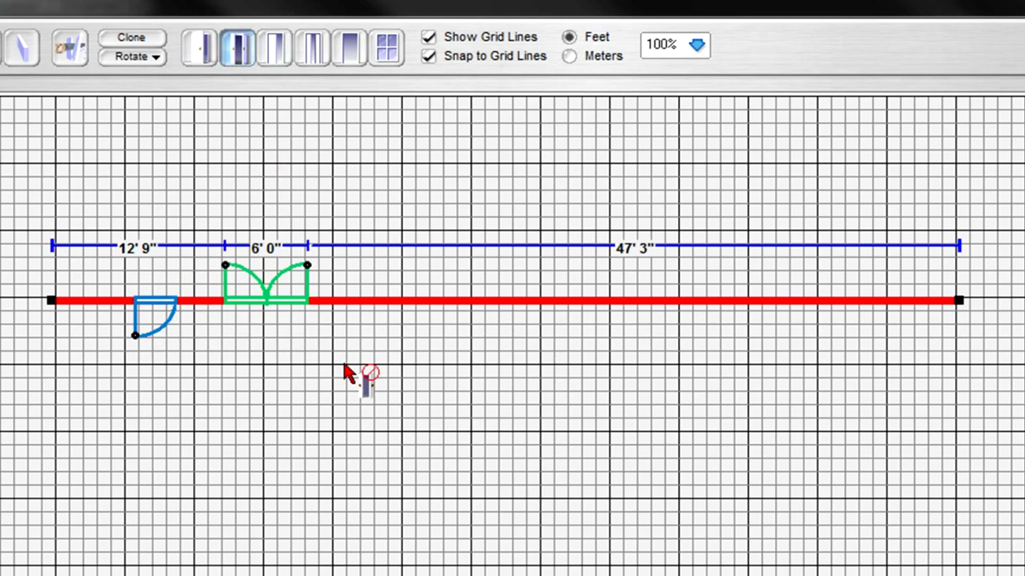
pyautogui.moveTo(309, 275); pyautogui.dragTo(243, 290)
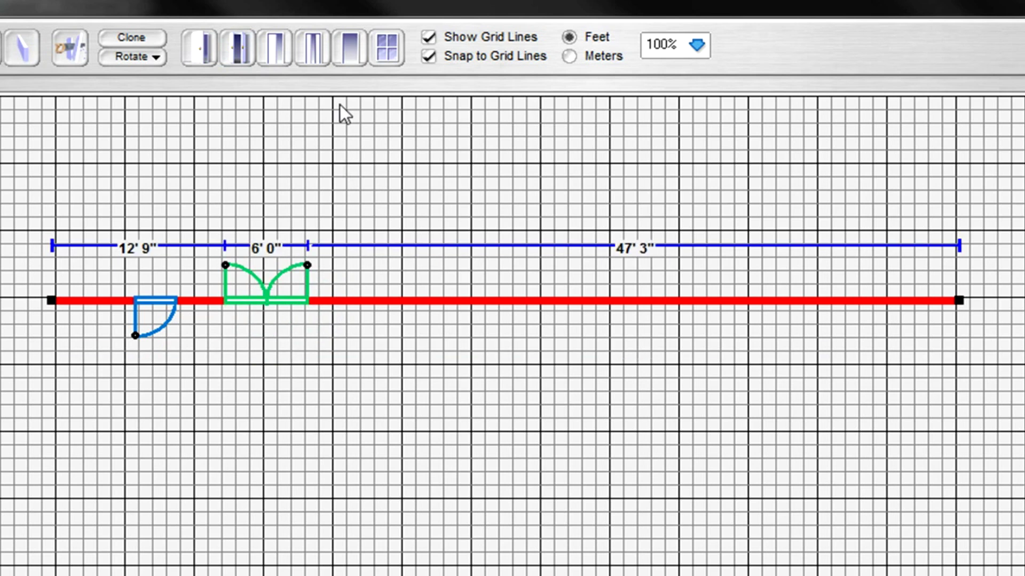
pyautogui.moveTo(286, 59); pyautogui.dragTo(396, 305)
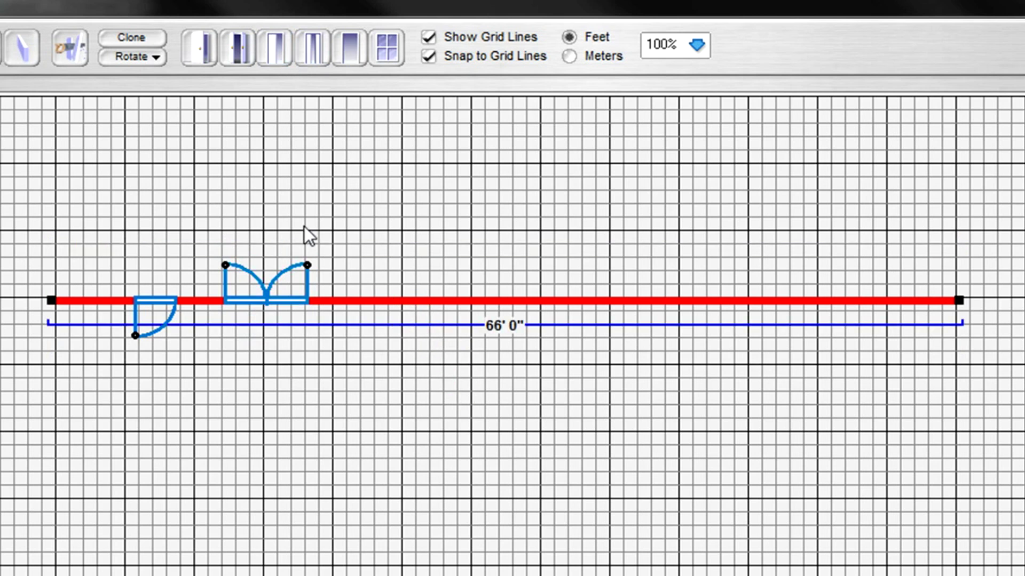
pyautogui.moveTo(278, 55); pyautogui.dragTo(489, 299)
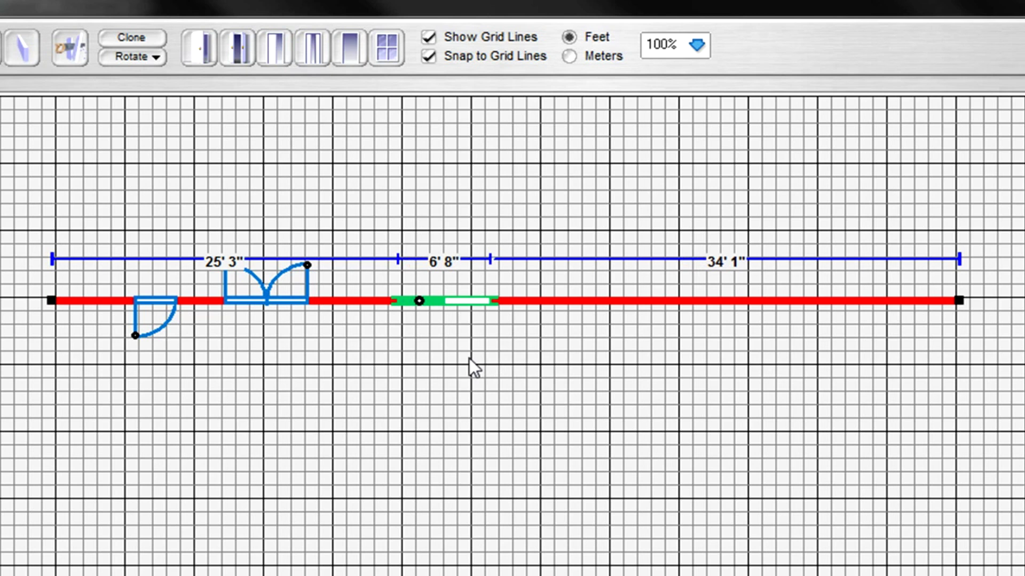
# Flip the 6'8" opening's hinge end and drop a 6'0" opening further along the wall.
pyautogui.moveTo(419, 303)
pyautogui.mouseDown()
pyautogui.moveTo(454, 300)
pyautogui.moveTo(413, 299)
pyautogui.moveTo(418, 309)
pyautogui.mouseUp()
pyautogui.moveTo(660, 347); pyautogui.dragTo(650, 306)
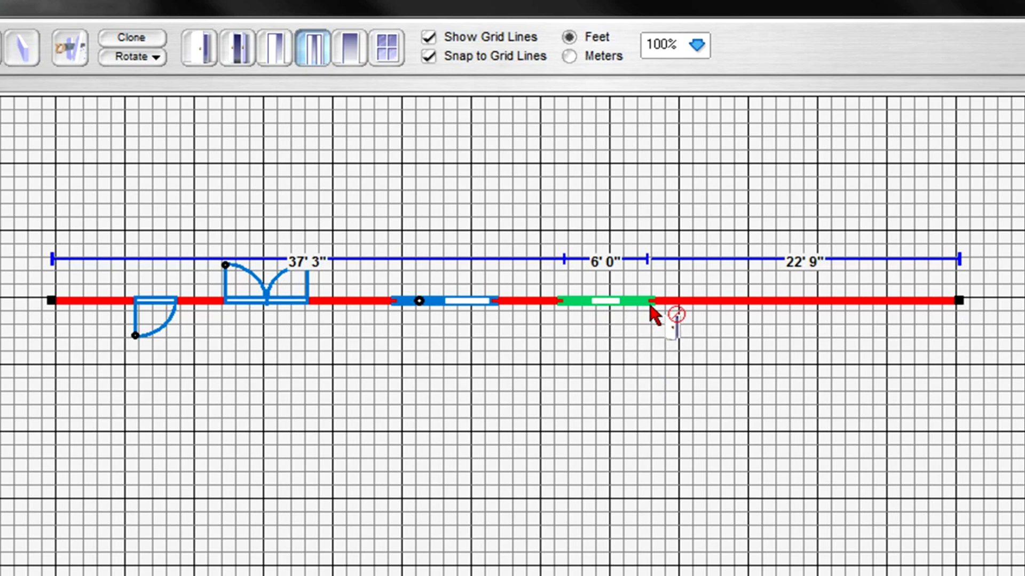
pyautogui.moveTo(565, 313)
pyautogui.mouseDown()
pyautogui.moveTo(565, 301)
pyautogui.moveTo(532, 301)
pyautogui.moveTo(564, 301)
pyautogui.mouseUp()
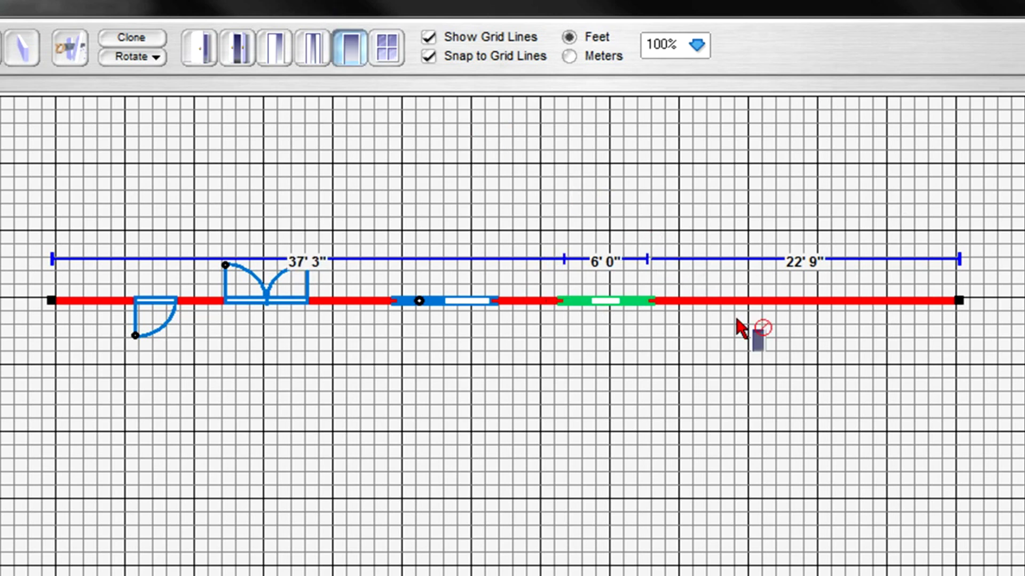
pyautogui.moveTo(737, 320); pyautogui.dragTo(736, 308)
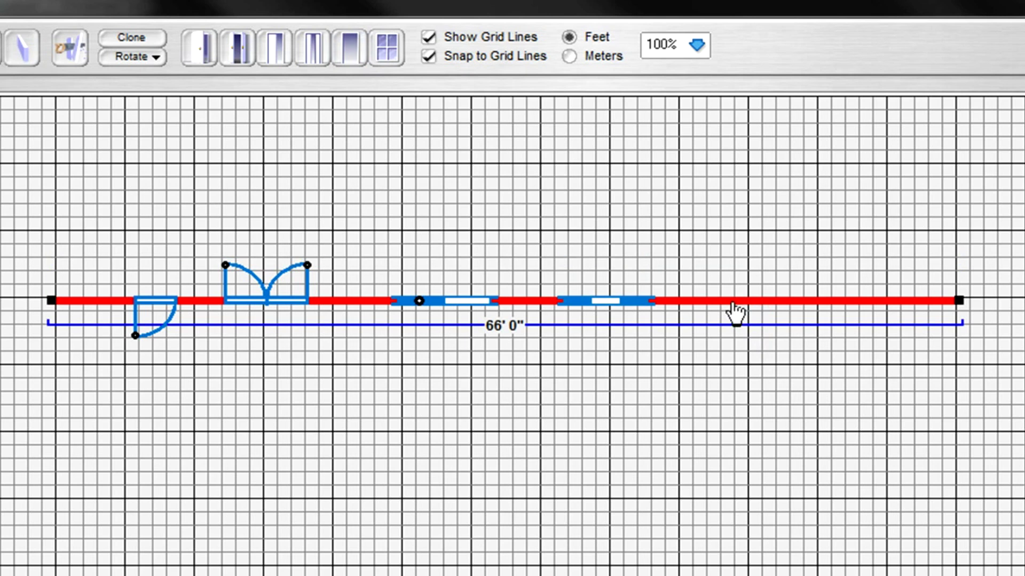
# Place a 3'0" window on the wall's right part and resize the room to about 87' by 31'6".
pyautogui.moveTo(353, 60); pyautogui.dragTo(475, 72)
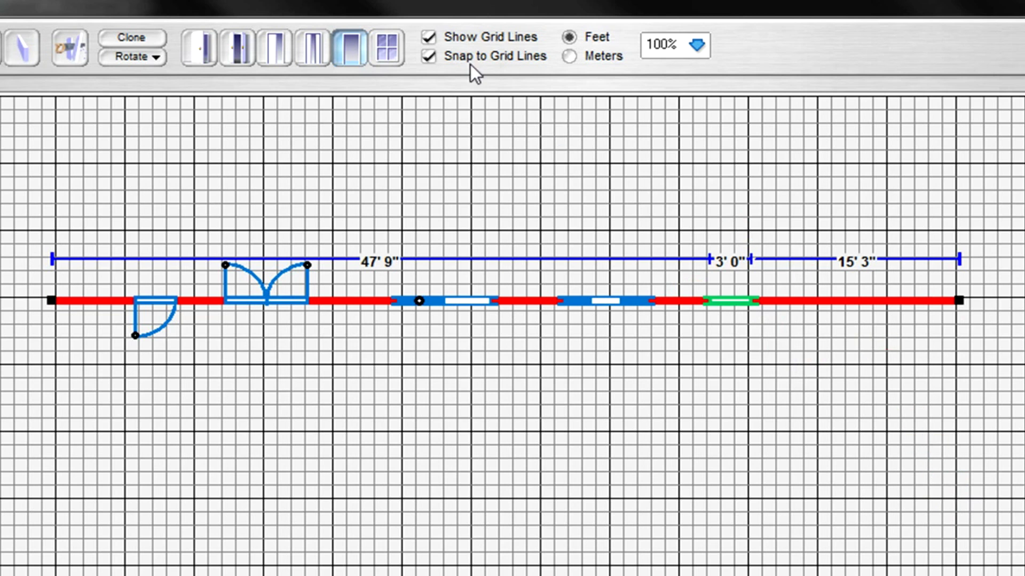
pyautogui.moveTo(383, 60); pyautogui.dragTo(835, 306)
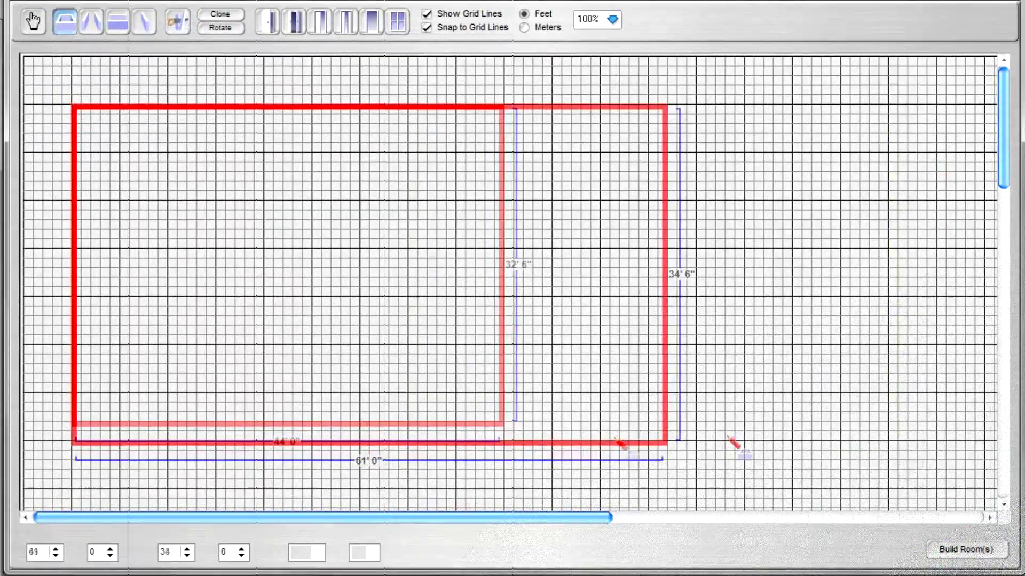
pyautogui.moveTo(732, 441); pyautogui.dragTo(915, 416)
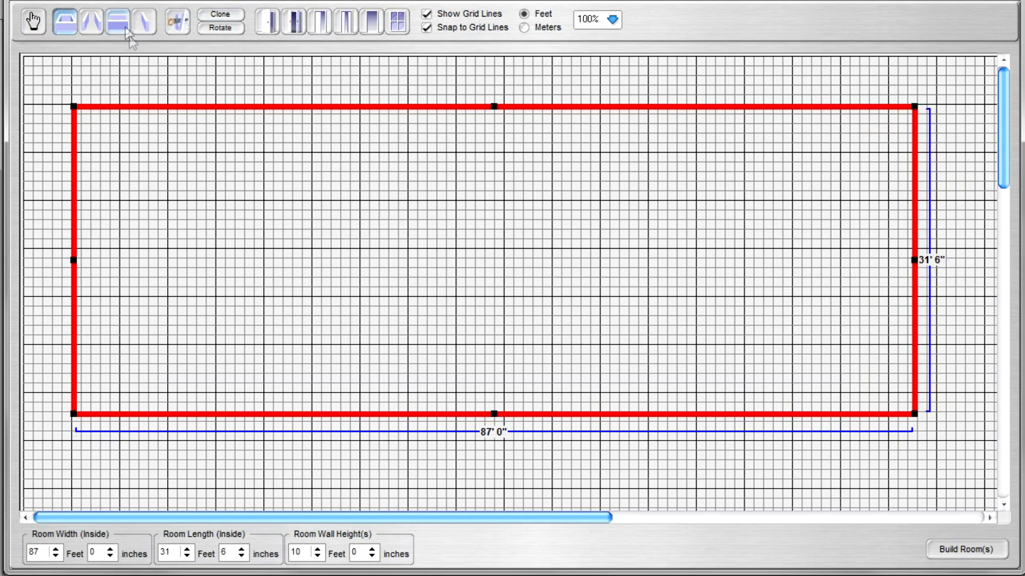
# Draw a long narrow inner corridor room and connect it to the top and bottom outer walls.
pyautogui.click(118, 21)
pyautogui.moveTo(74, 174)
pyautogui.mouseDown()
pyautogui.moveTo(831, 279)
pyautogui.moveTo(792, 289)
pyautogui.moveTo(811, 279)
pyautogui.mouseUp()
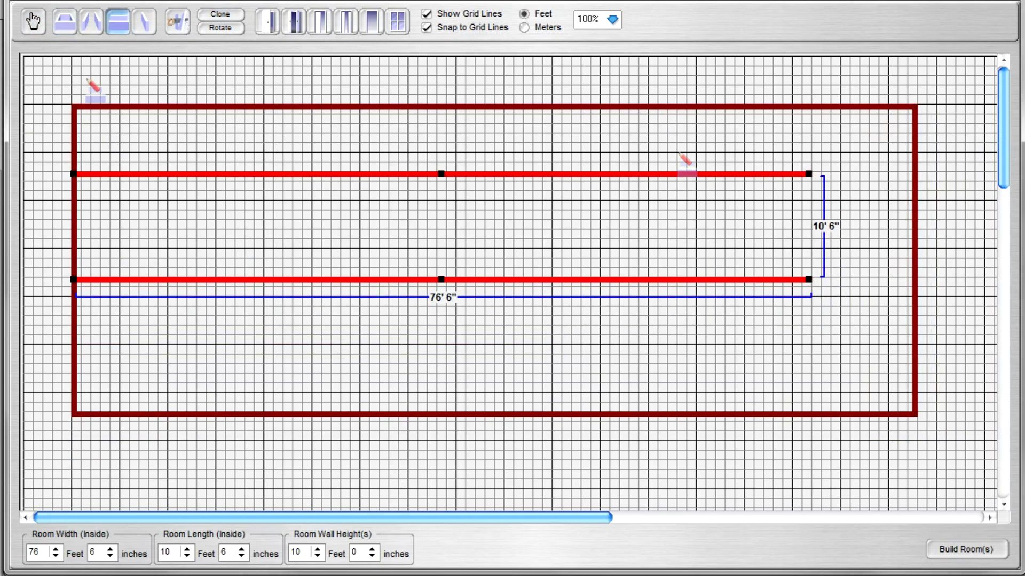
pyautogui.click(144, 22)
pyautogui.moveTo(814, 174); pyautogui.dragTo(813, 111)
pyautogui.moveTo(811, 281)
pyautogui.mouseDown()
pyautogui.moveTo(822, 425)
pyautogui.moveTo(796, 437)
pyautogui.mouseUp()
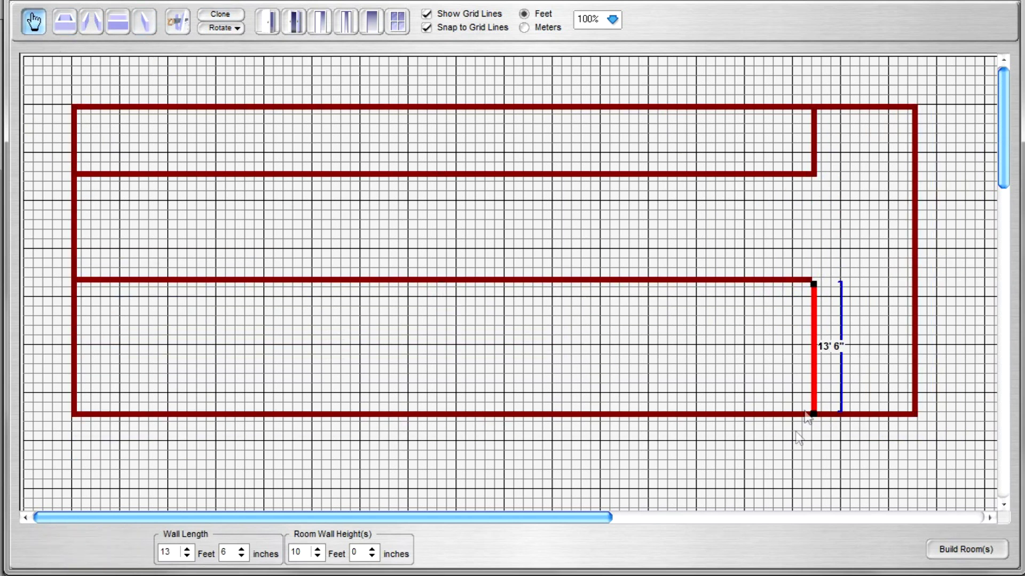
# Add a full-height 31'6" wall at right, a lower-left closet wall, and an upper corridor door.
pyautogui.moveTo(890, 107); pyautogui.dragTo(887, 421)
pyautogui.moveTo(150, 281)
pyautogui.mouseDown()
pyautogui.moveTo(151, 344)
pyautogui.moveTo(78, 342)
pyautogui.mouseUp()
pyautogui.click(270, 24)
pyautogui.click(170, 176)
# Place three single doors along each of the upper and lower corridor walls.
pyautogui.click(173, 326)
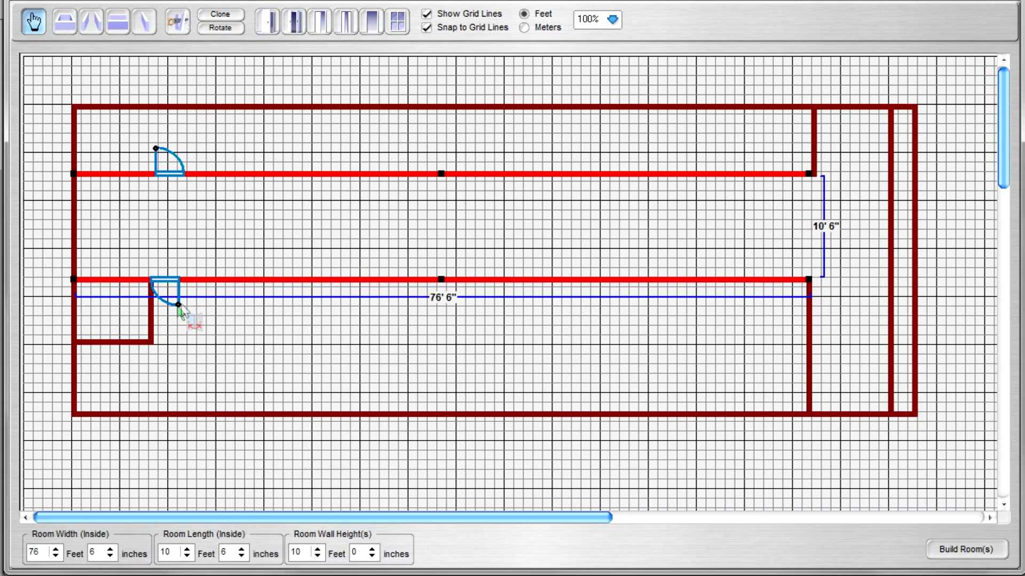
pyautogui.moveTo(171, 309); pyautogui.dragTo(179, 295)
pyautogui.click(187, 179)
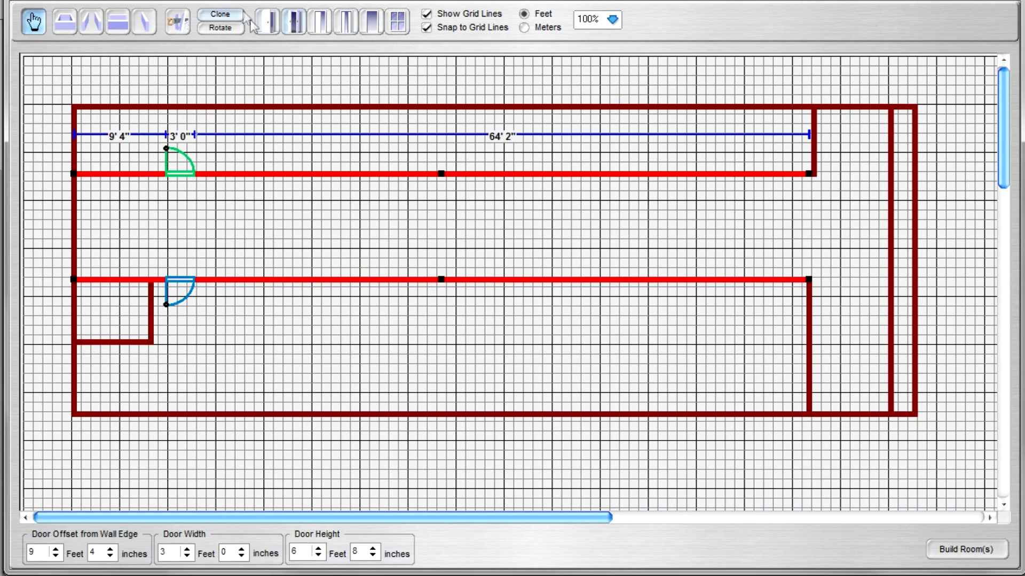
pyautogui.click(267, 21)
pyautogui.click(333, 176)
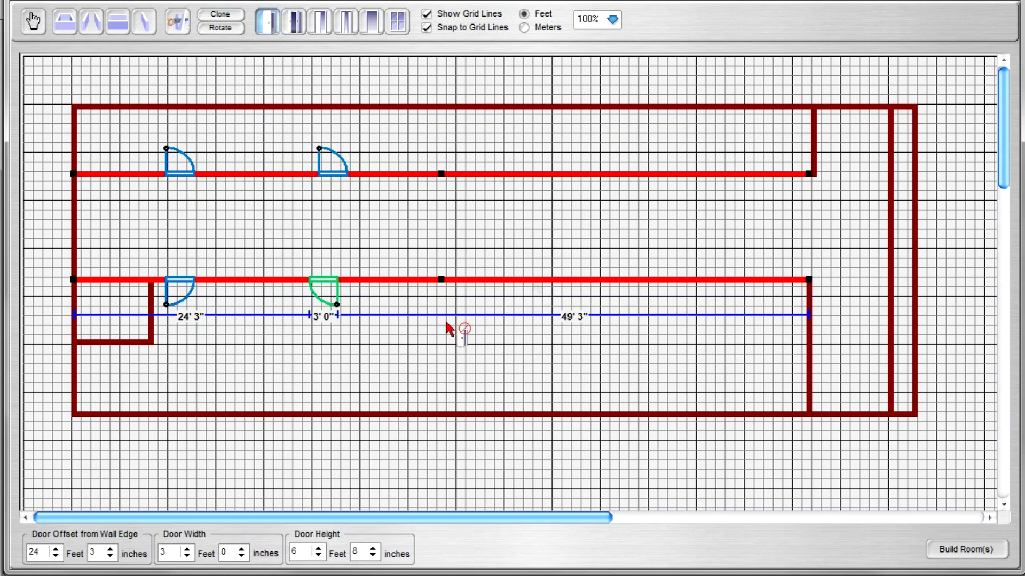
pyautogui.click(325, 288)
pyautogui.click(269, 23)
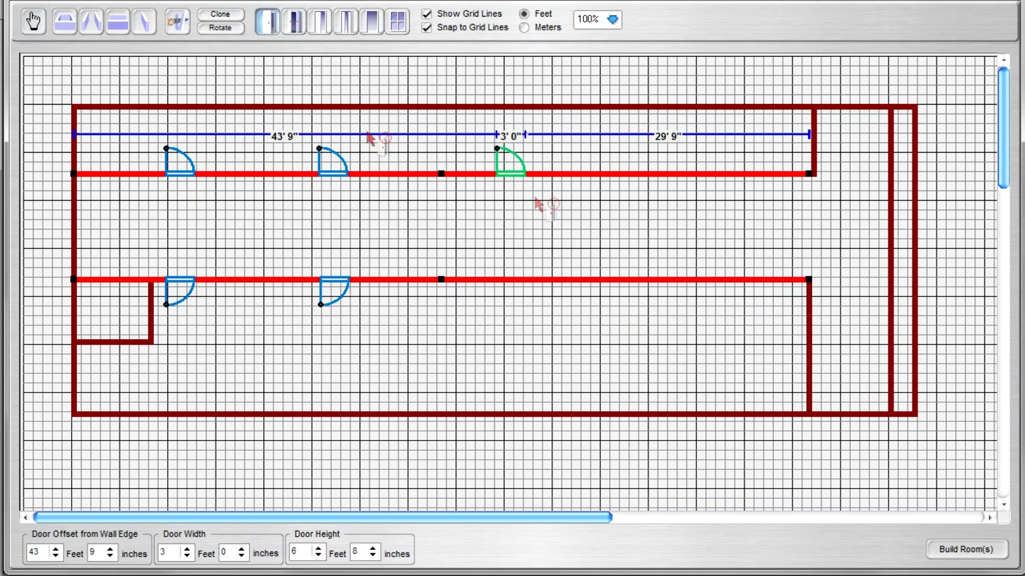
pyautogui.click(515, 289)
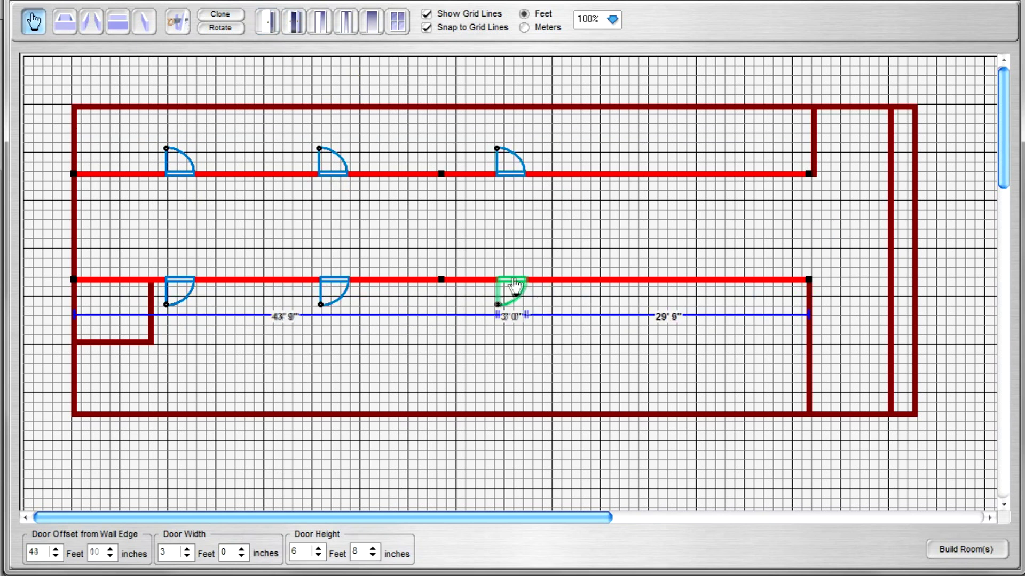
# Place a 6' door on the right partition wall and slide it into position.
pyautogui.click(320, 22)
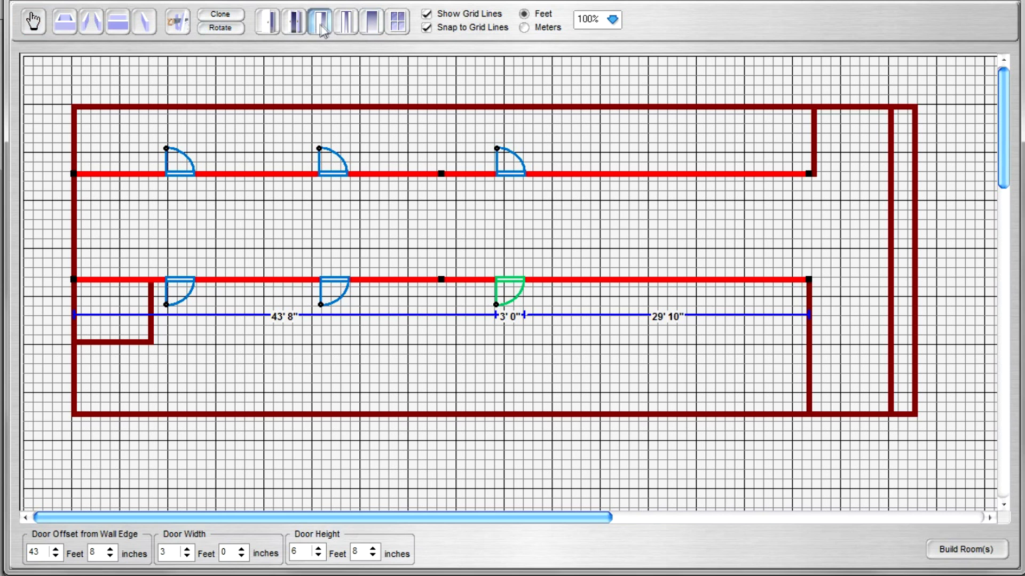
pyautogui.click(890, 235)
pyautogui.moveTo(892, 240); pyautogui.dragTo(890, 268)
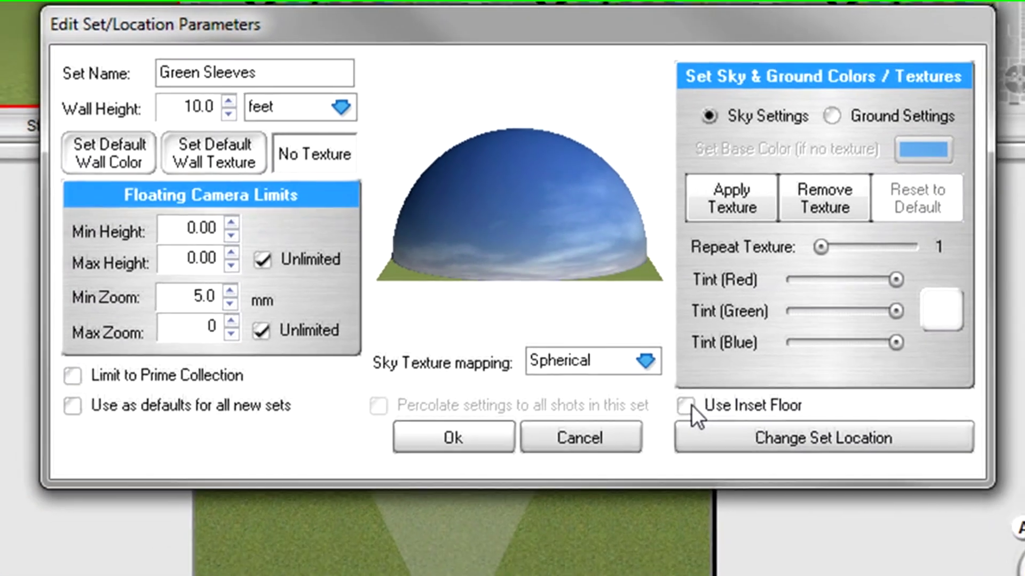
# Enable the inset floor in the set parameters and roughly adjust its size.
pyautogui.click(687, 408)
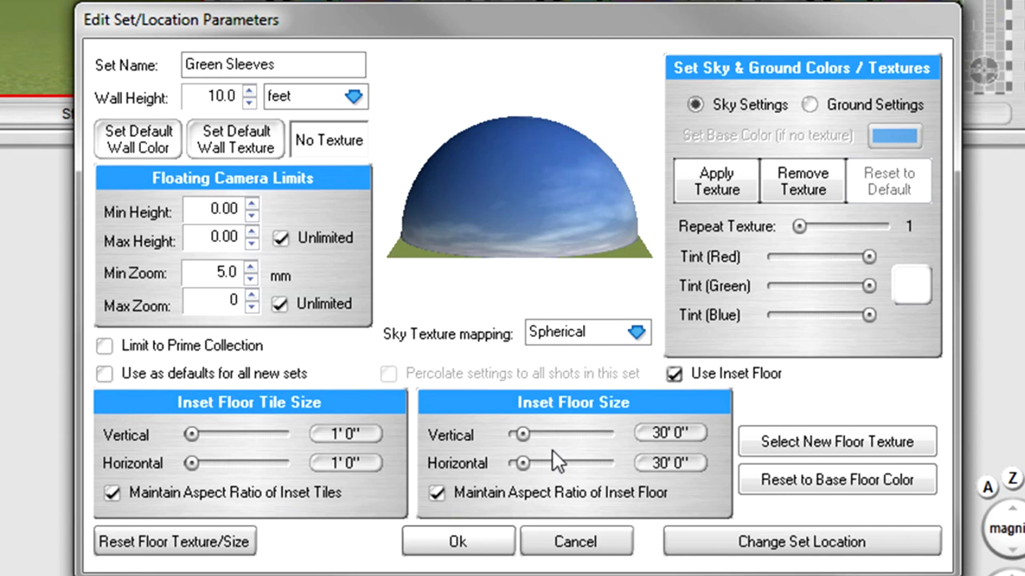
pyautogui.moveTo(525, 436)
pyautogui.mouseDown()
pyautogui.moveTo(550, 443)
pyautogui.moveTo(531, 441)
pyautogui.mouseUp()
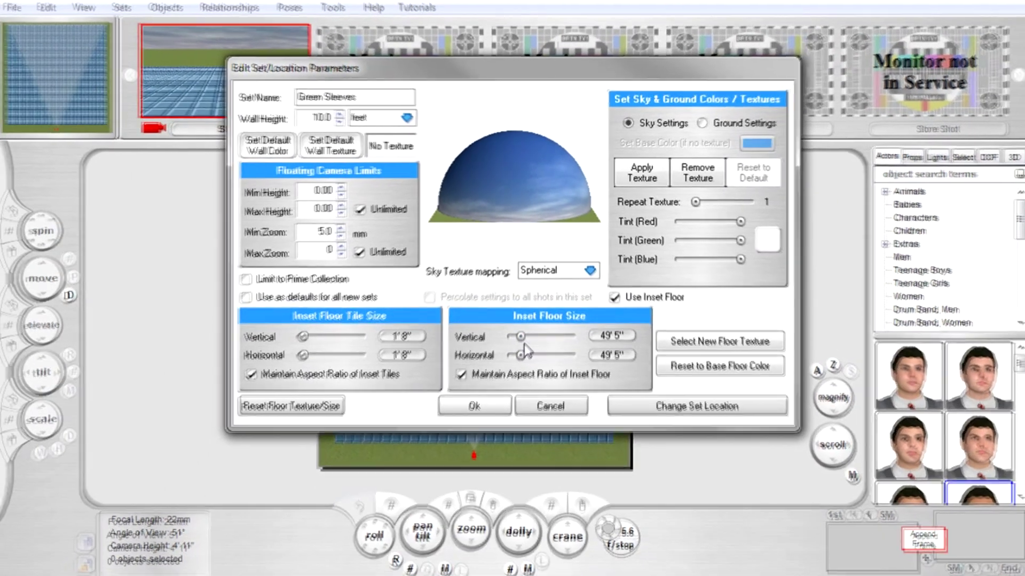
pyautogui.click(469, 443)
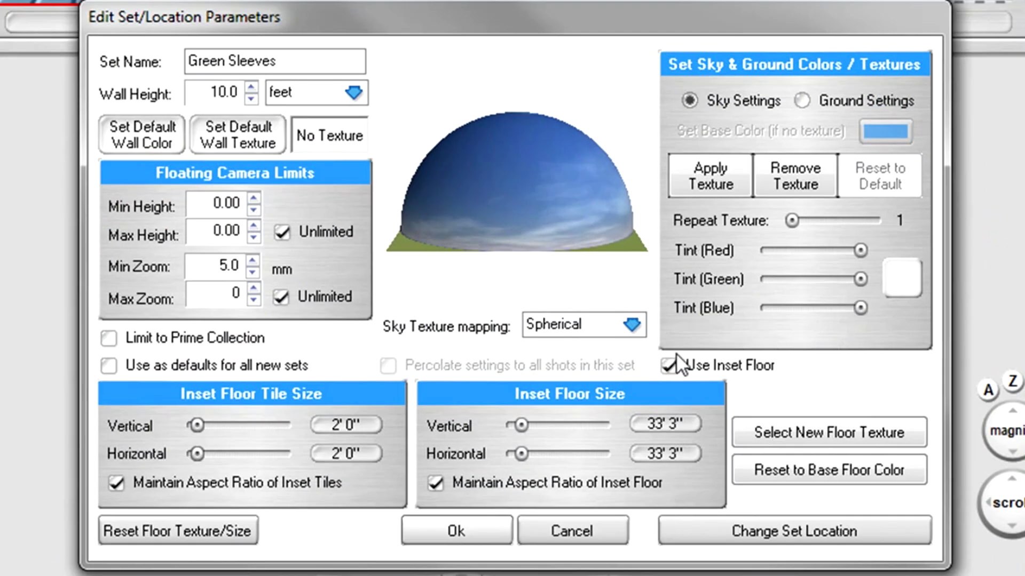
# Unlock the aspect ratio, set the inset floor to 30'0" by 60'0", and open the texture picker.
pyautogui.click(437, 482)
pyautogui.click(659, 443)
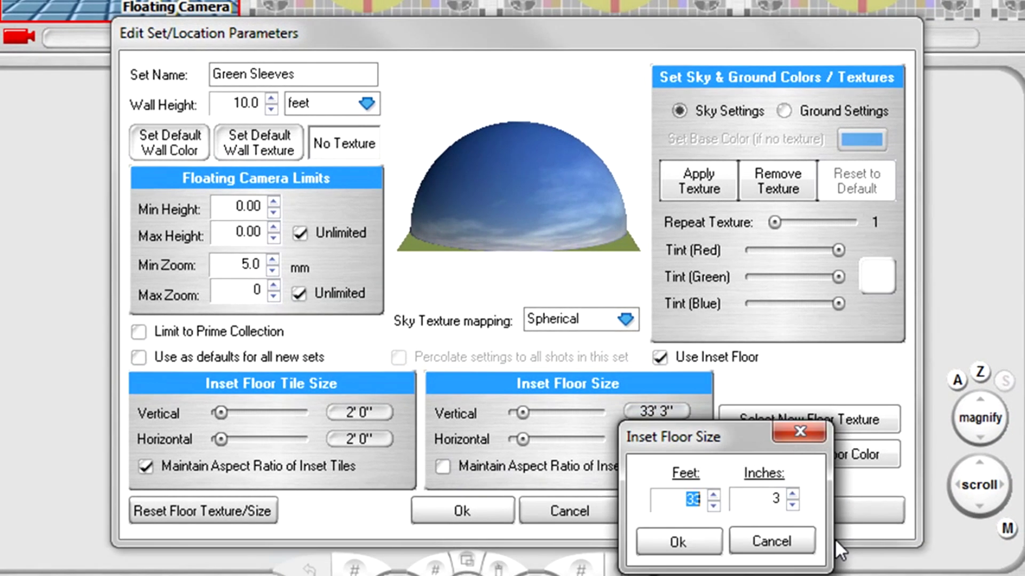
pyautogui.write('30')
pyautogui.press('Return')
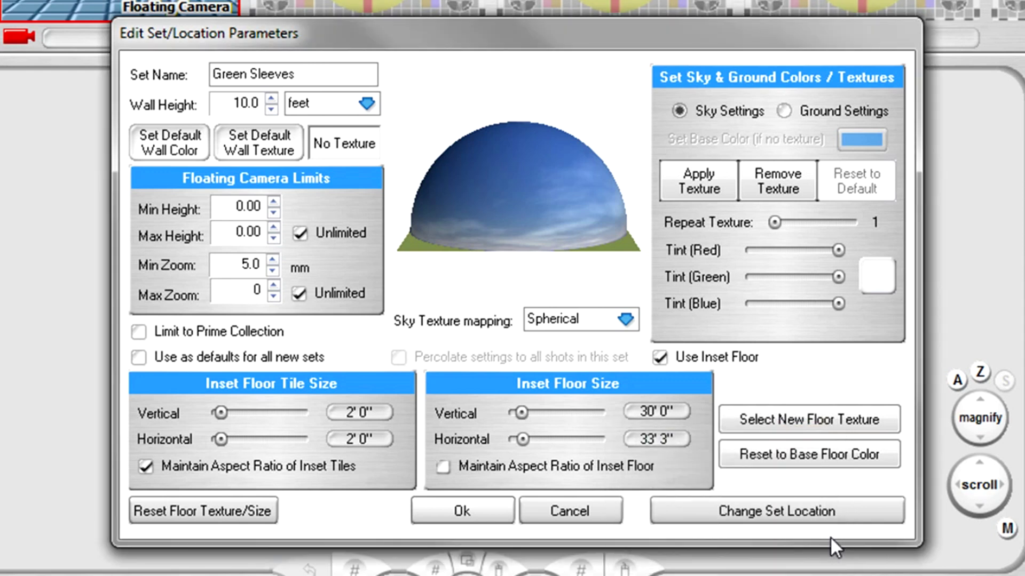
pyautogui.click(657, 440)
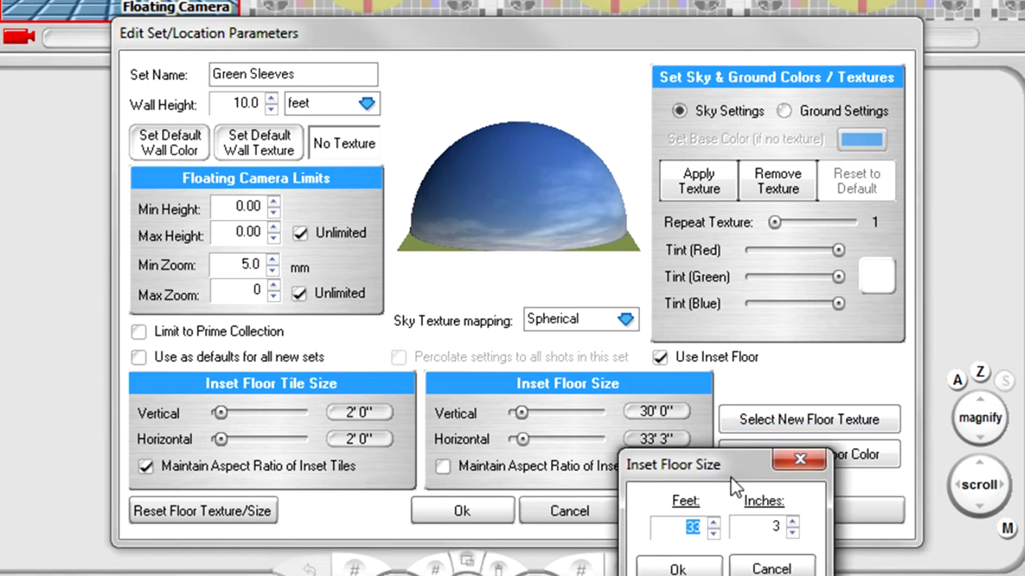
pyautogui.write('60')
pyautogui.press('Tab')
pyautogui.click(715, 569)
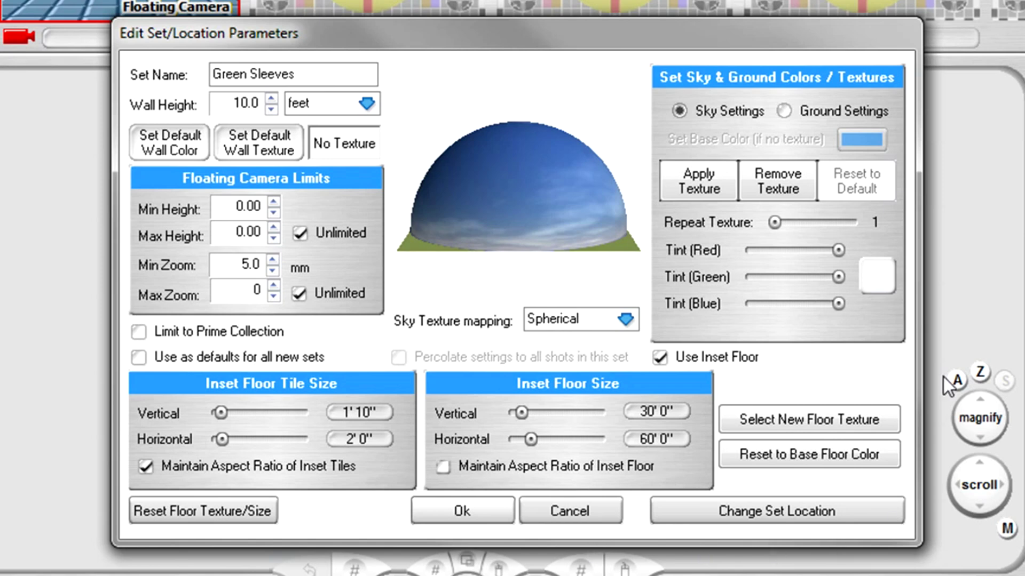
pyautogui.click(889, 429)
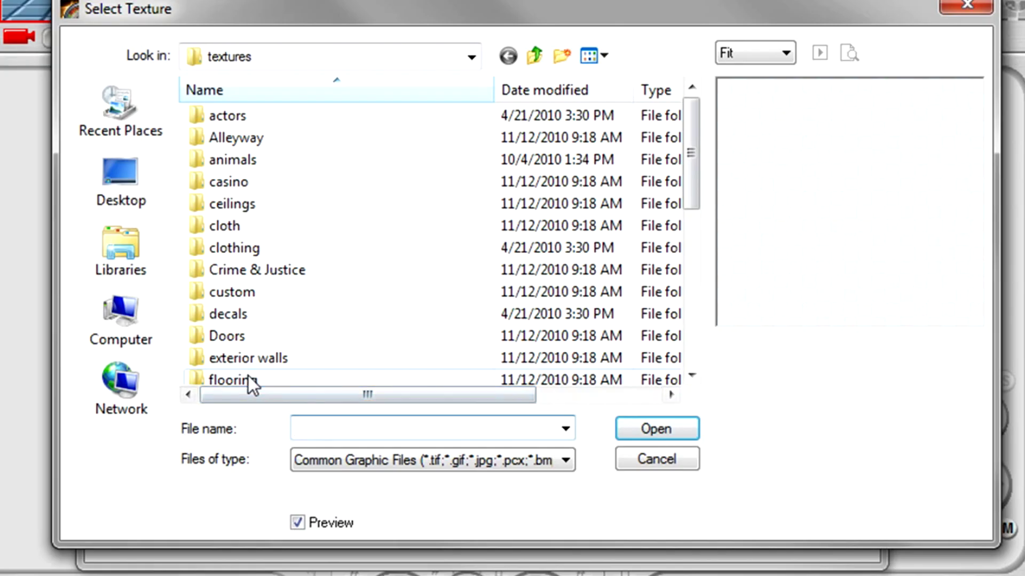
# Browse flooring > wood textures and apply light hardwood.jpg to the inset floor.
pyautogui.doubleClick(250, 379)
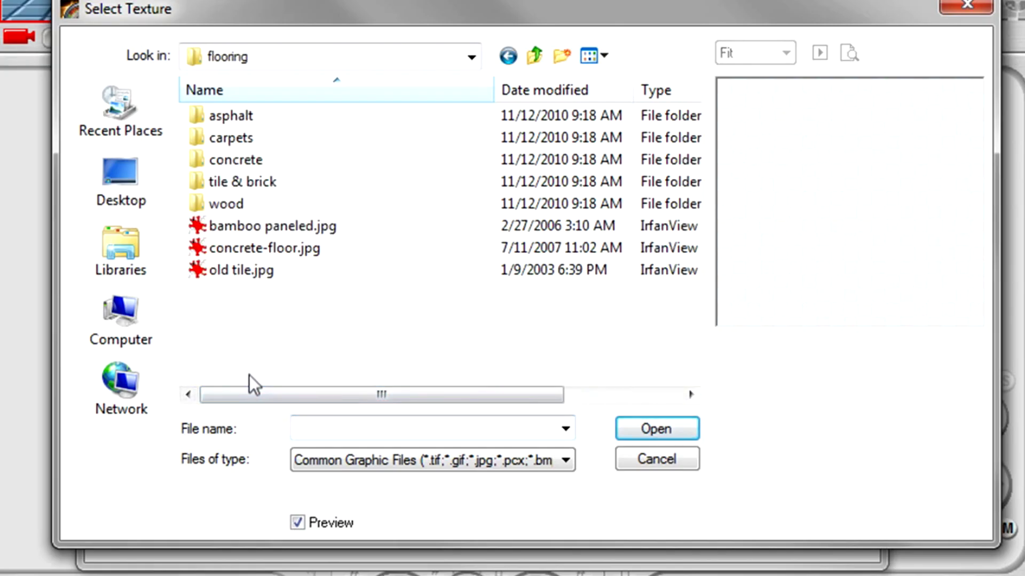
pyautogui.doubleClick(239, 207)
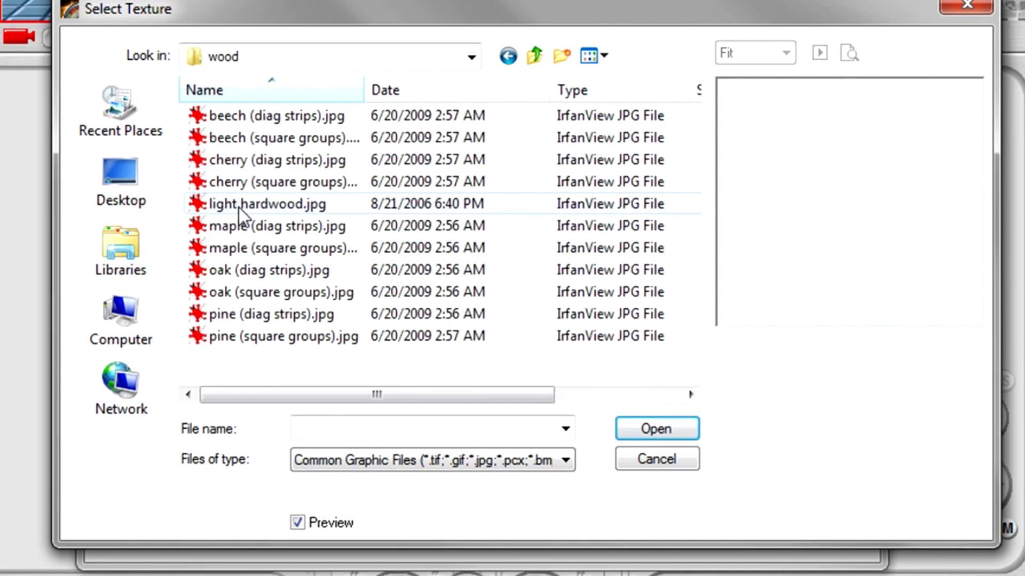
pyautogui.click(233, 268)
pyautogui.click(237, 249)
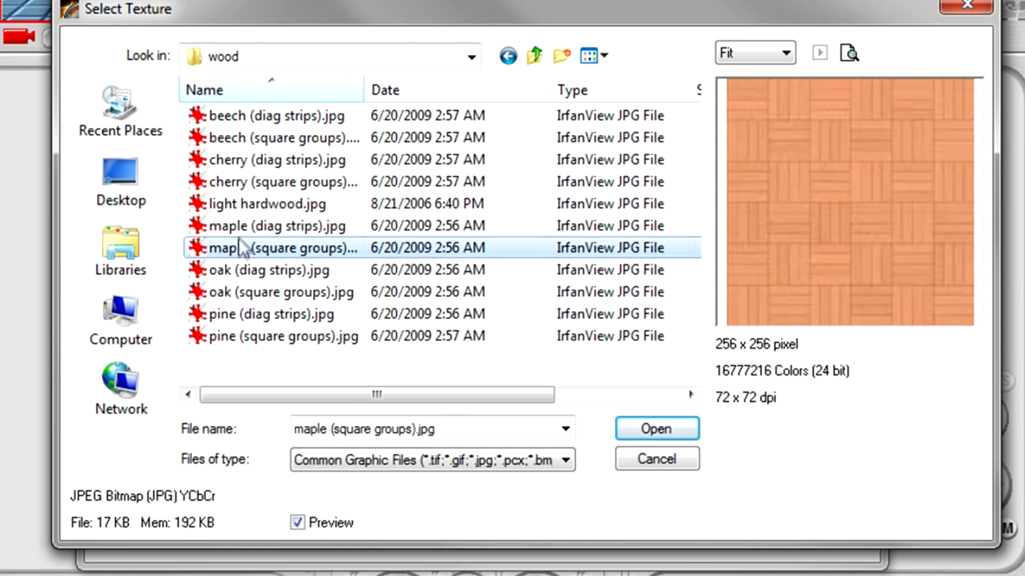
pyautogui.click(239, 229)
pyautogui.click(242, 210)
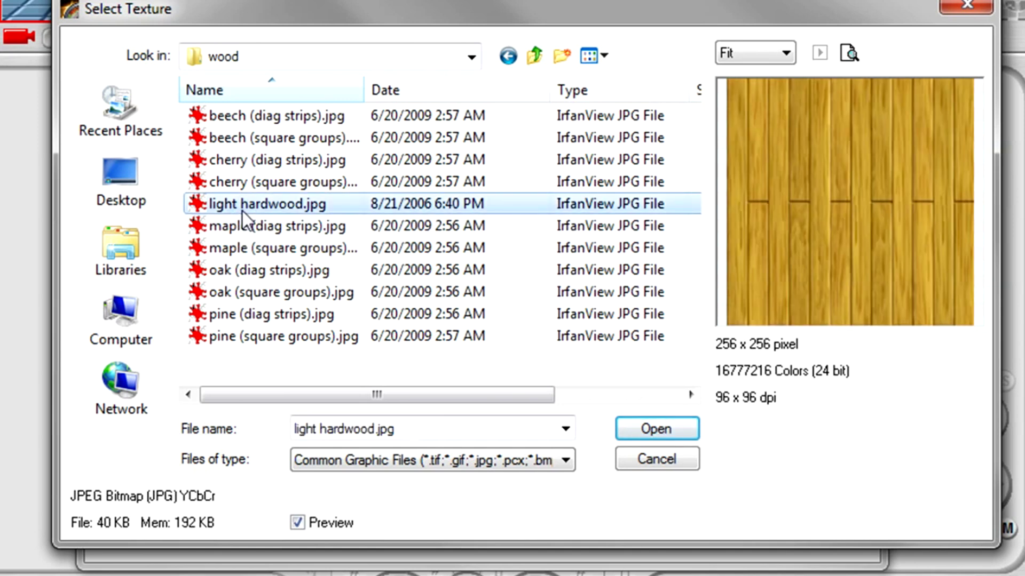
pyautogui.click(673, 423)
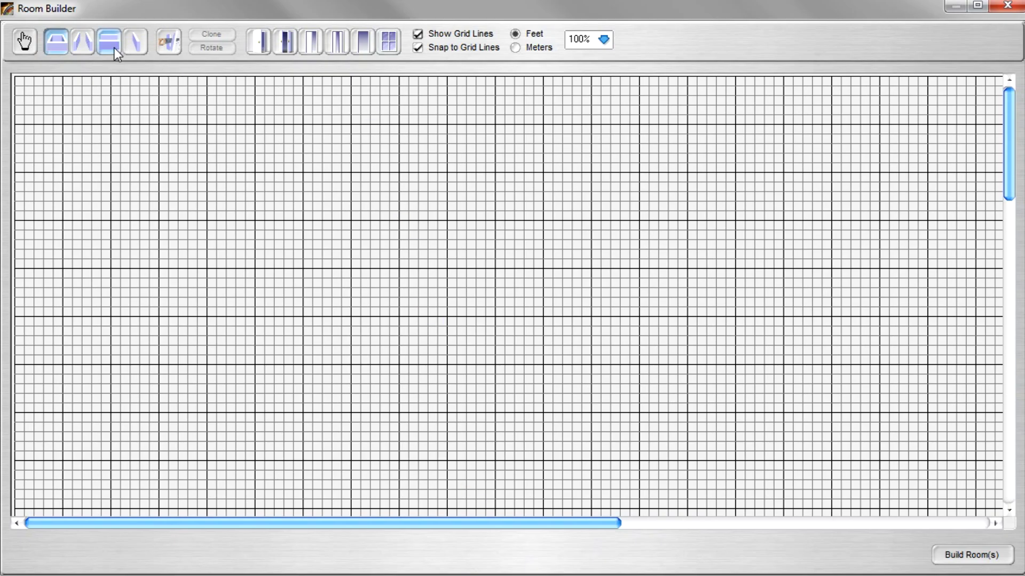
# Draw the 60x30 foot room outline and three single interior walls.
pyautogui.moveTo(159, 125); pyautogui.dragTo(465, 348)
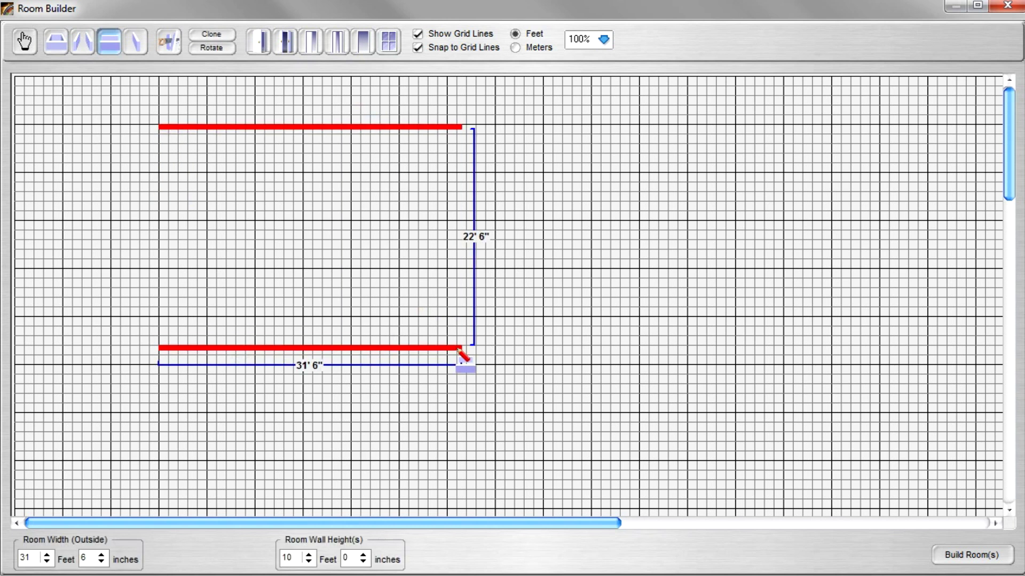
pyautogui.moveTo(163, 177); pyautogui.dragTo(747, 473)
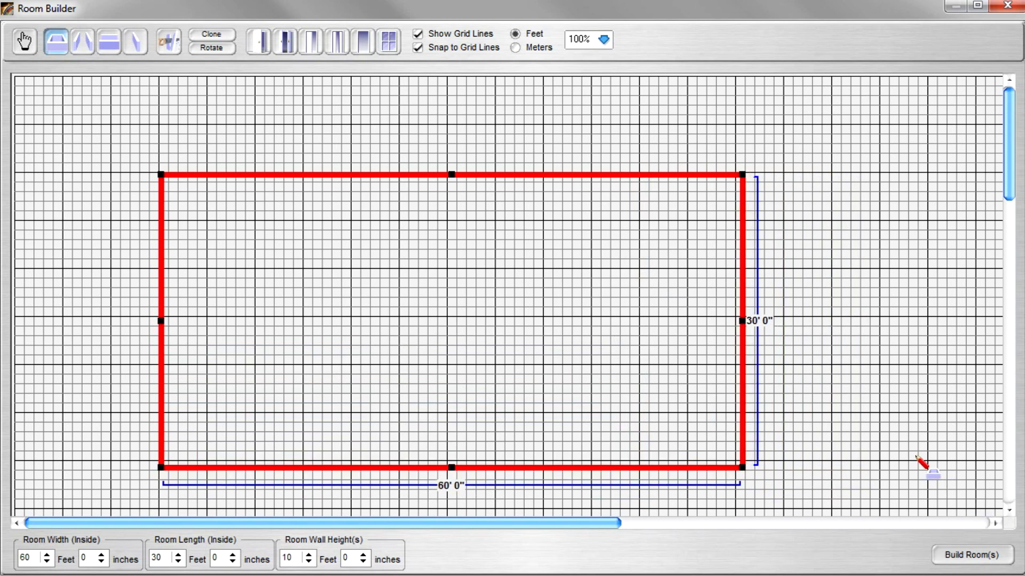
pyautogui.click(135, 41)
pyautogui.moveTo(164, 378); pyautogui.dragTo(447, 391)
pyautogui.moveTo(446, 467); pyautogui.dragTo(446, 368)
pyautogui.moveTo(593, 178)
pyautogui.mouseDown()
pyautogui.moveTo(606, 371)
pyautogui.moveTo(595, 363)
pyautogui.mouseUp()
# Add a 4'6" wide corridor double wall and delete the lower horizontal interior wall.
pyautogui.click(112, 43)
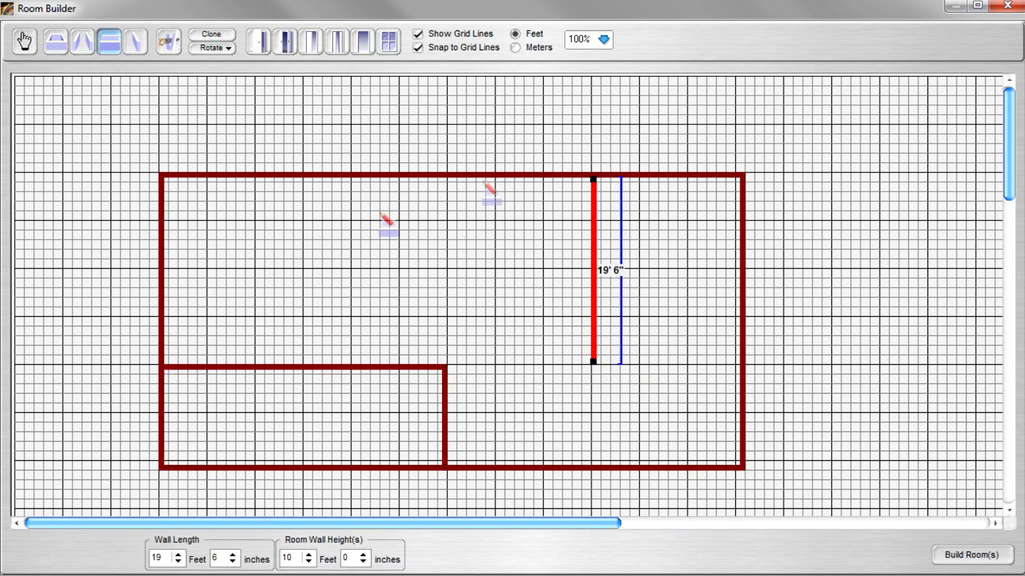
pyautogui.moveTo(164, 270); pyautogui.dragTo(446, 314)
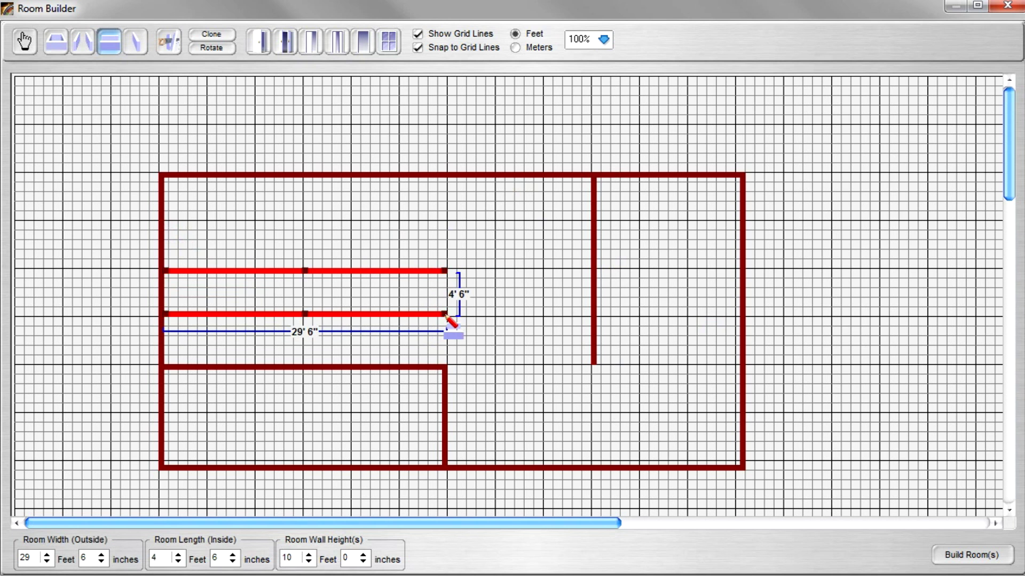
pyautogui.click(24, 41)
pyautogui.click(408, 368)
pyautogui.press('Delete')
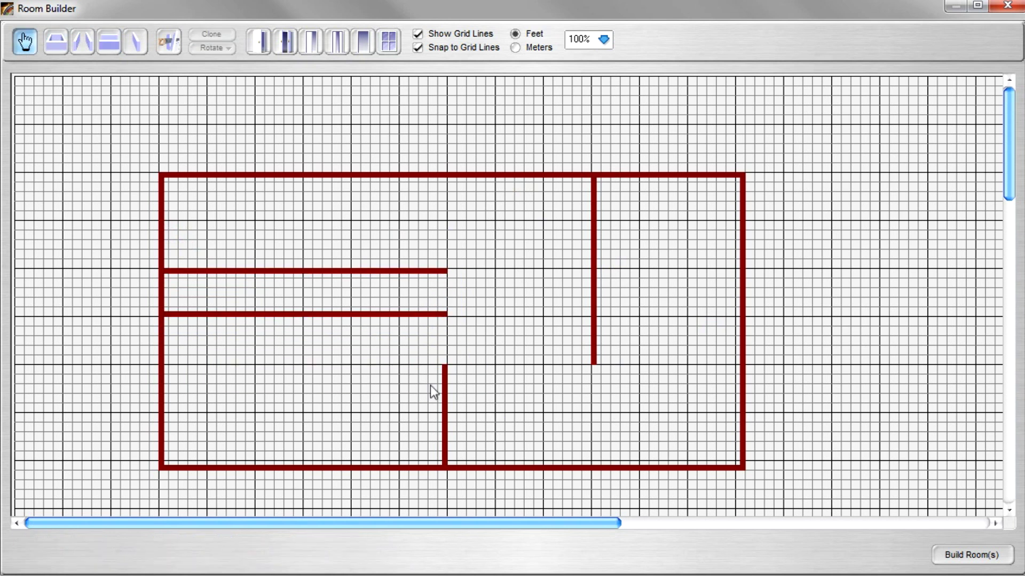
# Place a 3' door in the top wall and a double door in the bottom wall.
pyautogui.click(311, 41)
pyautogui.click(503, 176)
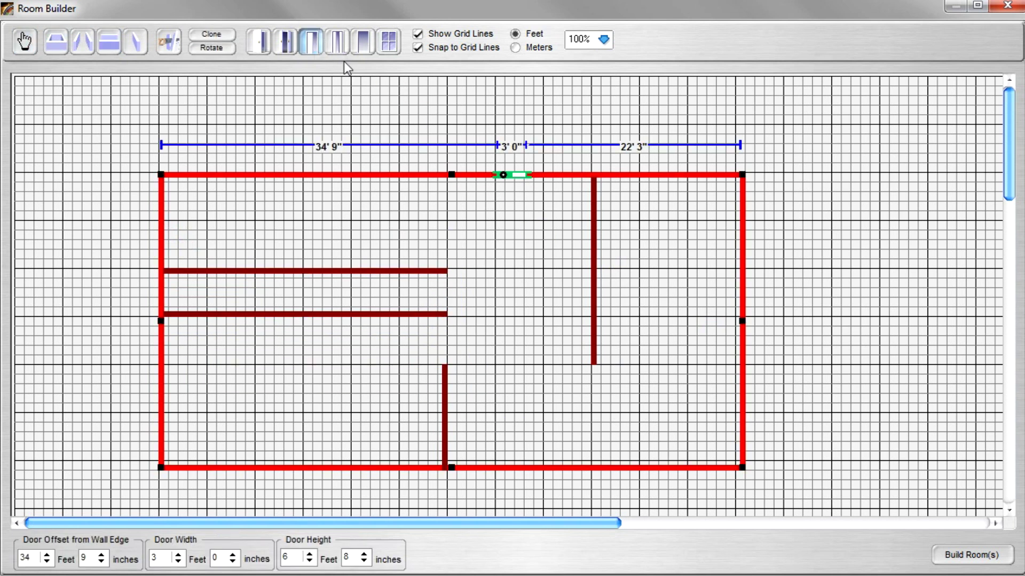
pyautogui.click(283, 44)
# Draw two 9'6" walls closing and splitting the upper rooms.
pyautogui.click(136, 41)
pyautogui.moveTo(444, 270); pyautogui.dragTo(445, 180)
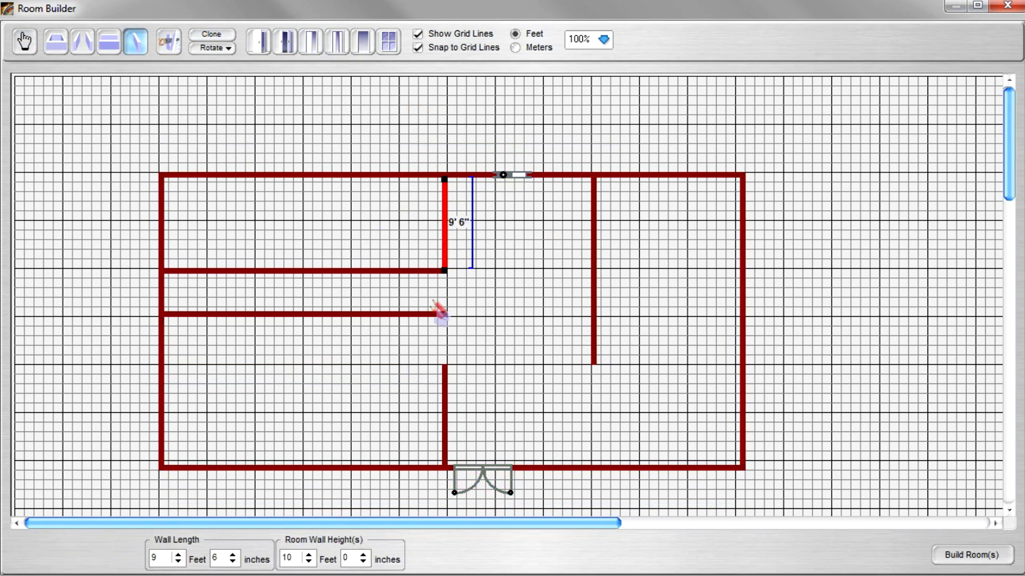
pyautogui.moveTo(300, 270); pyautogui.dragTo(300, 179)
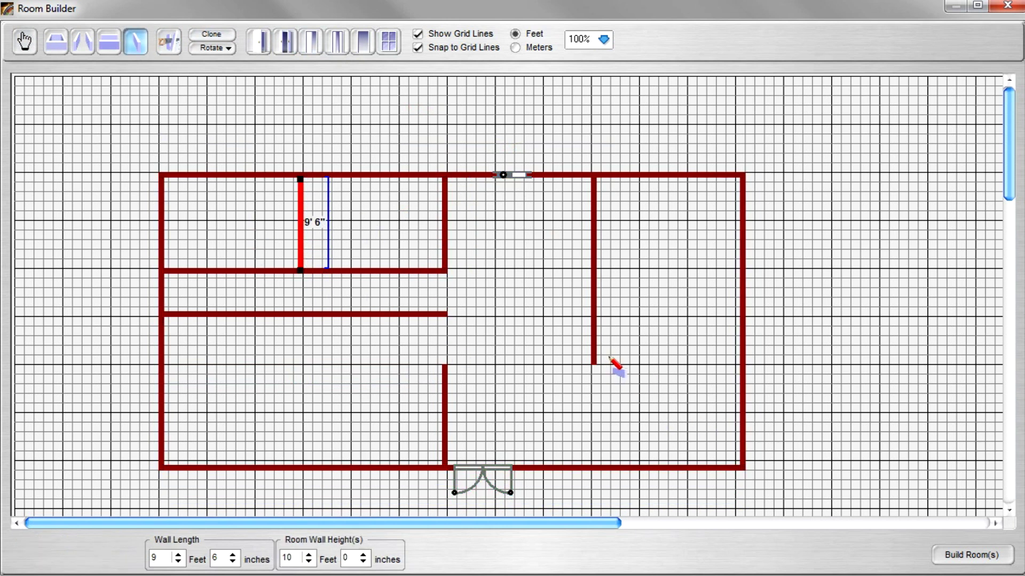
pyautogui.press('Escape')
# Add a 3' door to the lower vertical interior wall.
pyautogui.click(446, 370)
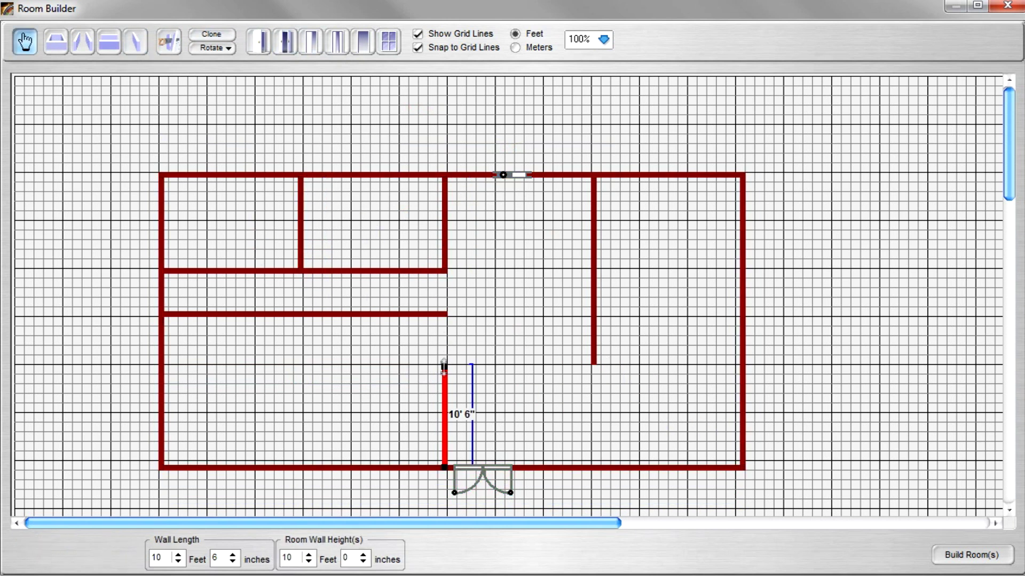
pyautogui.click(260, 41)
pyautogui.click(445, 362)
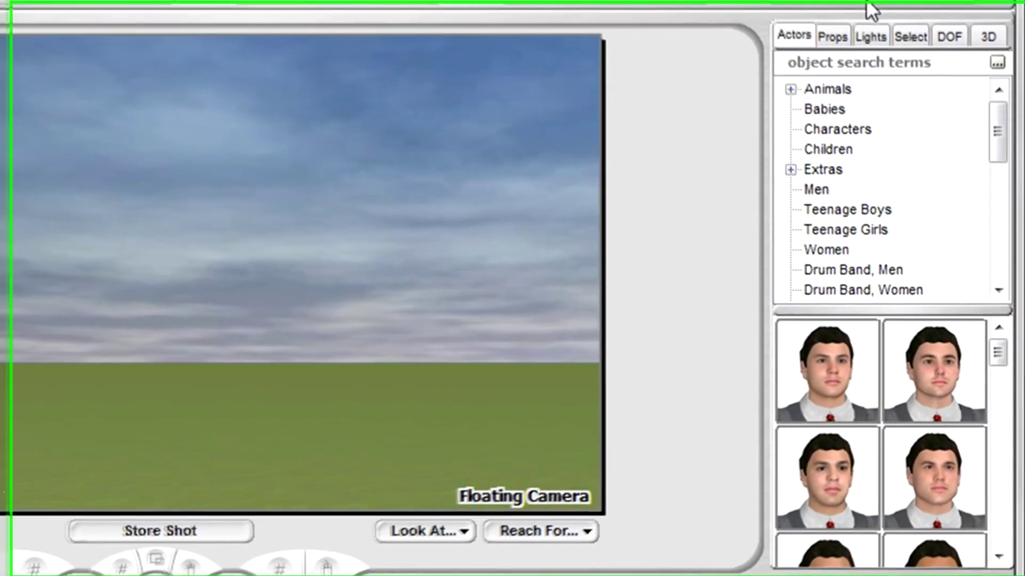
# Disable Auto Sun, raise sun brightness, and set sun angle 49°, ambient 23%, fill light 21%.
pyautogui.click(870, 36)
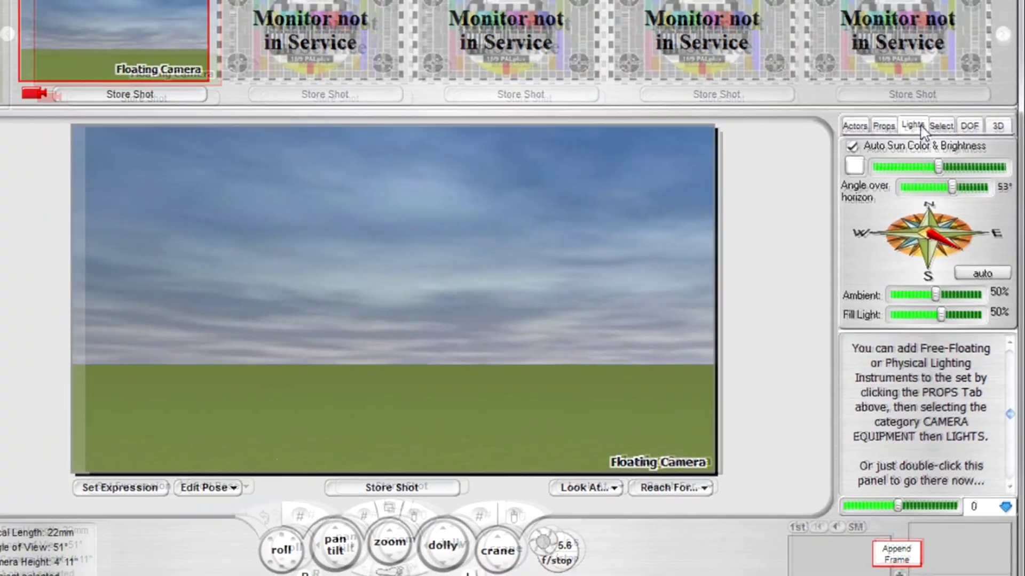
pyautogui.click(852, 146)
pyautogui.moveTo(938, 167); pyautogui.dragTo(949, 174)
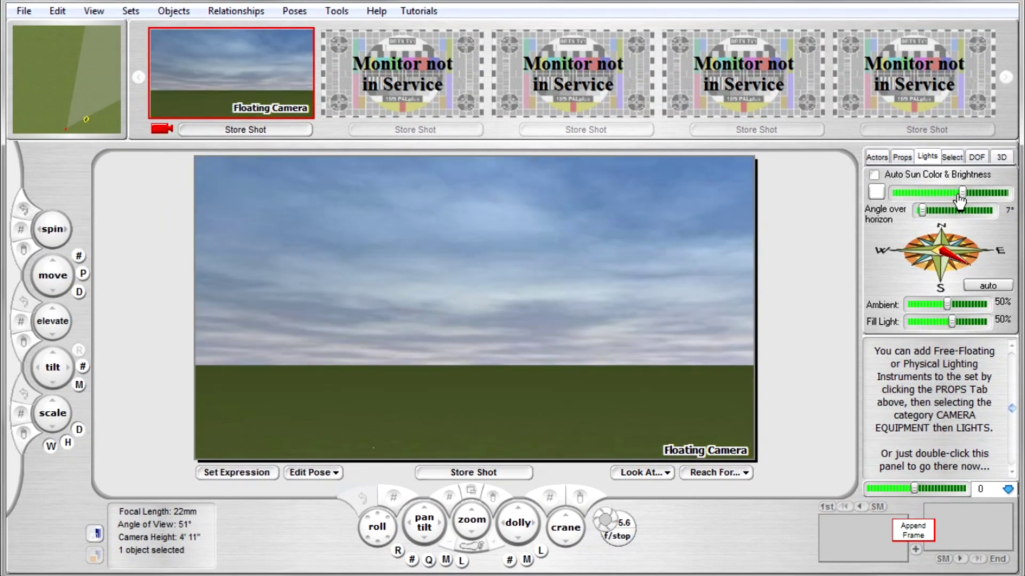
pyautogui.moveTo(943, 213)
pyautogui.mouseDown()
pyautogui.moveTo(966, 212)
pyautogui.moveTo(932, 216)
pyautogui.mouseUp()
pyautogui.moveTo(946, 304); pyautogui.dragTo(924, 312)
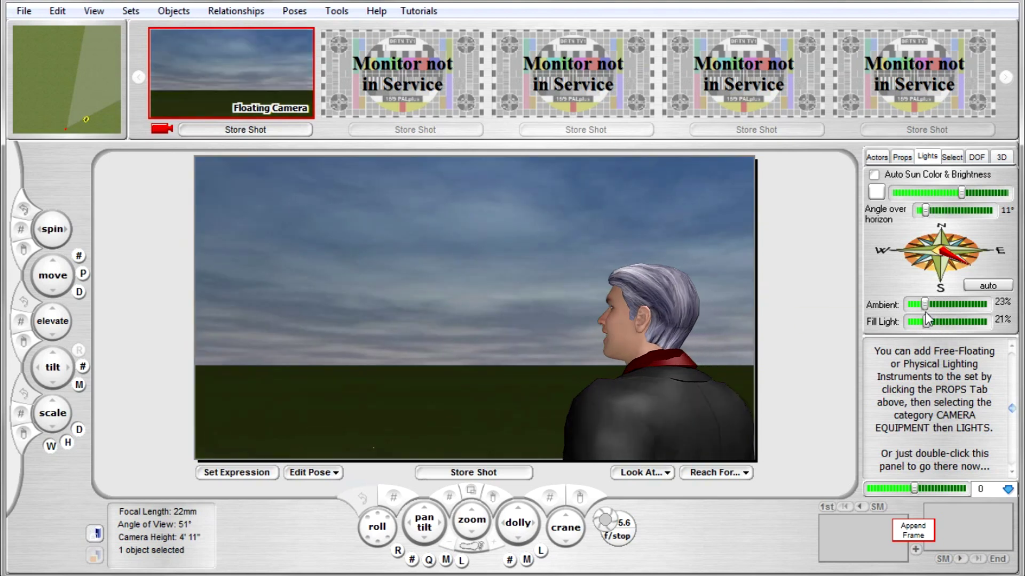
pyautogui.click(937, 210)
pyautogui.moveTo(938, 216); pyautogui.dragTo(958, 221)
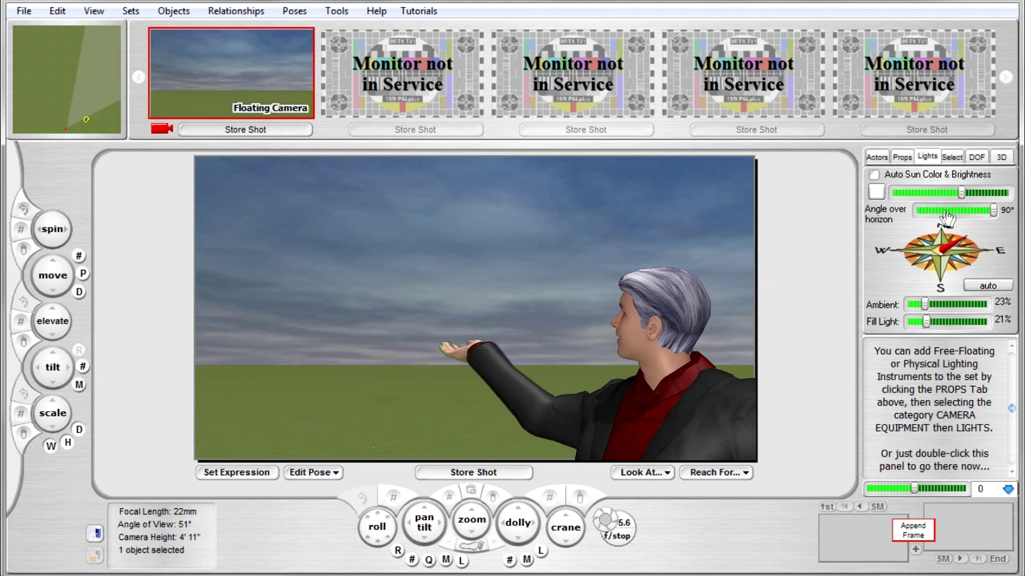
pyautogui.moveTo(993, 212); pyautogui.dragTo(958, 211)
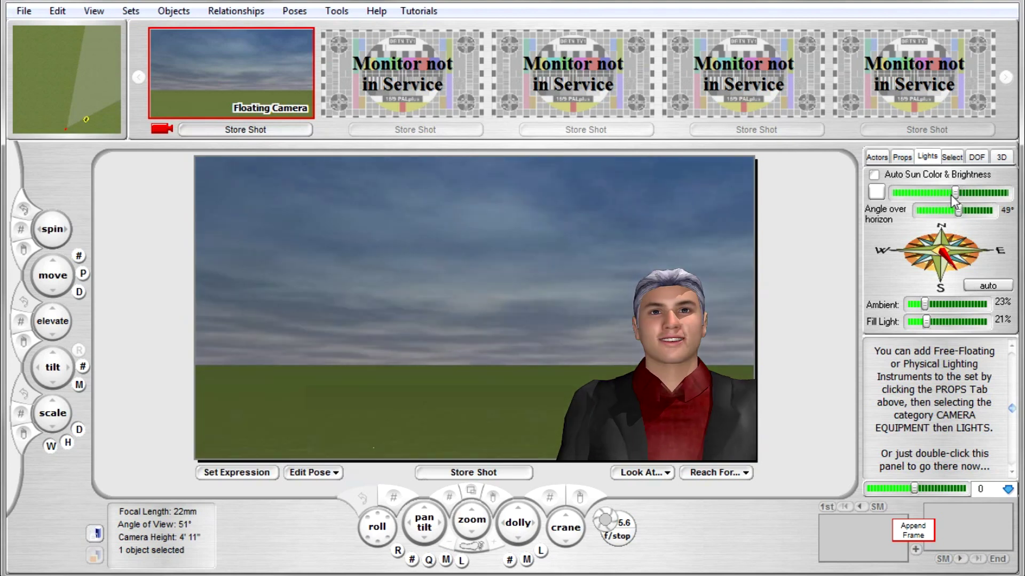